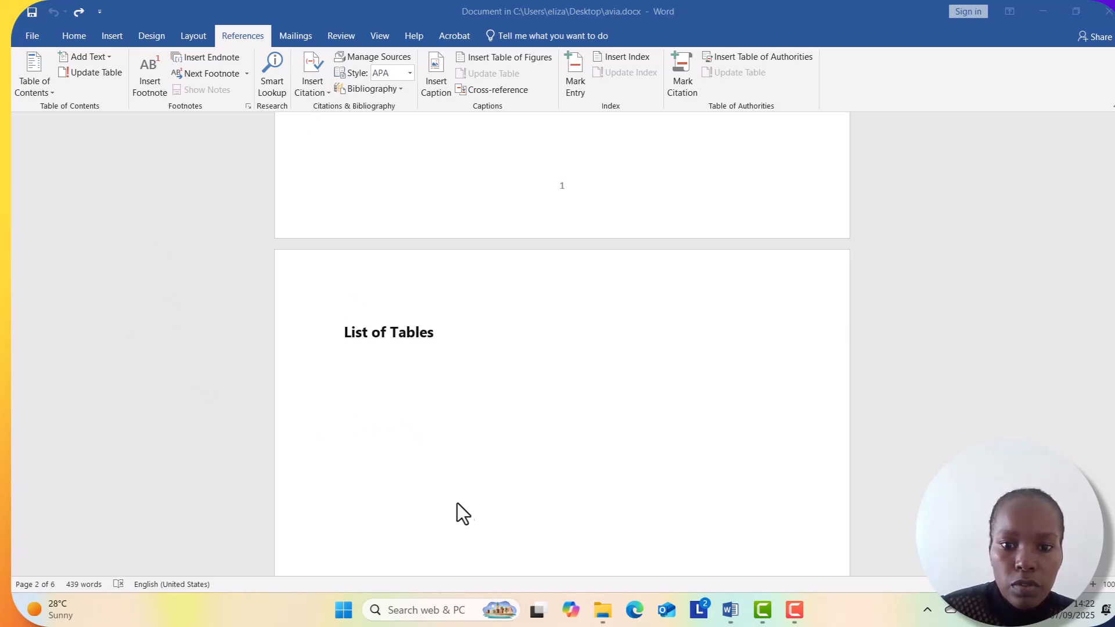
Step: Examine the pages headed List of Figures and List of Tables at the start of the report
{"action": "left_click", "coordinate": [609, 335]}
{"action": "key", "text": "Up"}
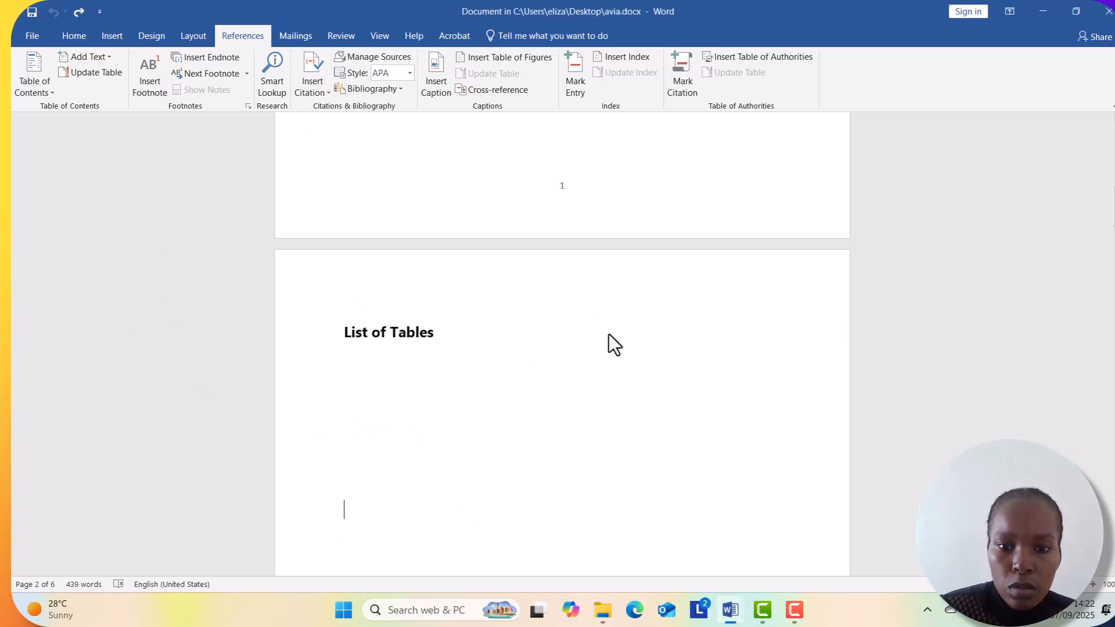
{"action": "key", "text": "Up"}
{"action": "key", "text": "Up"}
{"action": "key", "text": "Up"}
{"action": "key", "text": "Up"}
{"action": "key", "text": "Up"}
{"action": "key", "text": "Up"}
{"action": "key", "text": "Up"}
{"action": "key", "text": "Up"}
{"action": "key", "text": "Up"}
{"action": "key", "text": "Up"}
{"action": "key", "text": "Up"}
{"action": "key", "text": "Up"}
{"action": "key", "text": "Up"}
{"action": "key", "text": "Up"}
{"action": "key", "text": "Up"}
{"action": "key", "text": "Up"}
{"action": "key", "text": "Up"}
{"action": "key", "text": "Up"}
{"action": "key", "text": "Up"}
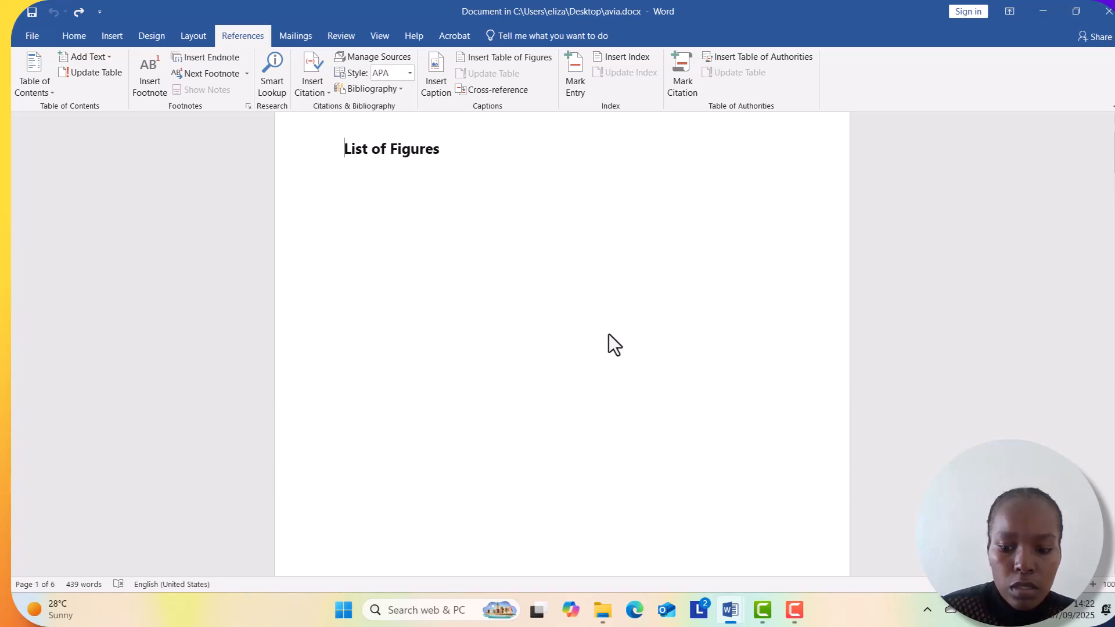
{"action": "key", "text": "Down"}
{"action": "key", "text": "Down"}
{"action": "key", "text": "Down"}
{"action": "key", "text": "Down"}
{"action": "key", "text": "Down"}
{"action": "key", "text": "Down"}
{"action": "key", "text": "Down"}
{"action": "key", "text": "Down"}
{"action": "key", "text": "Down"}
{"action": "key", "text": "Down"}
{"action": "key", "text": "Down"}
{"action": "key", "text": "Down"}
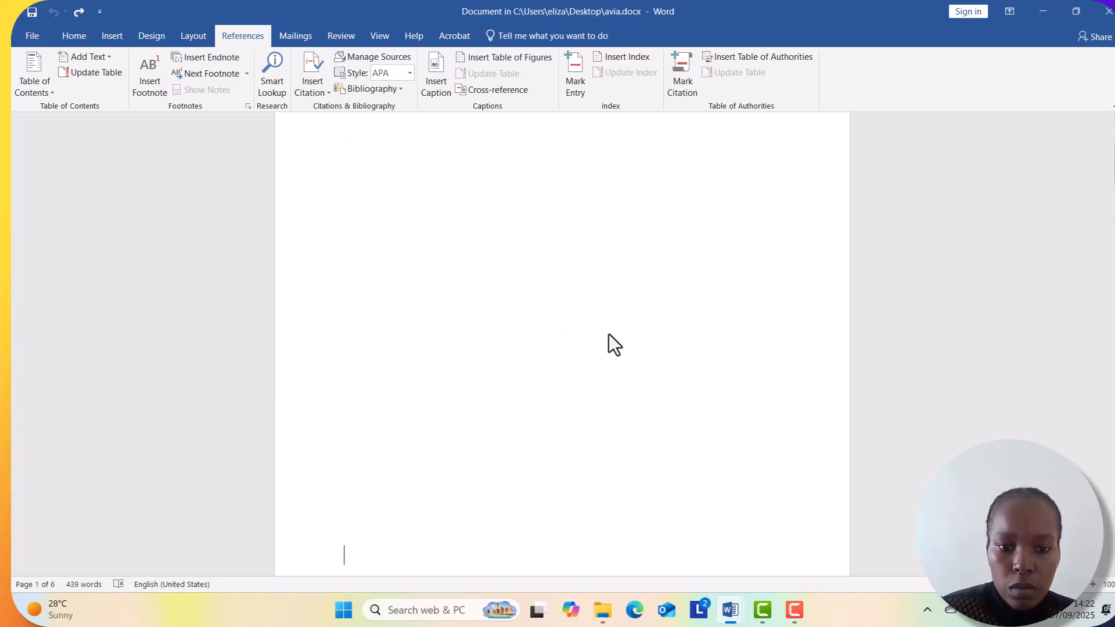
{"action": "key", "text": "Down"}
{"action": "key", "text": "Down"}
{"action": "key", "text": "Down"}
{"action": "key", "text": "Down"}
{"action": "key", "text": "Down"}
{"action": "key", "text": "Down"}
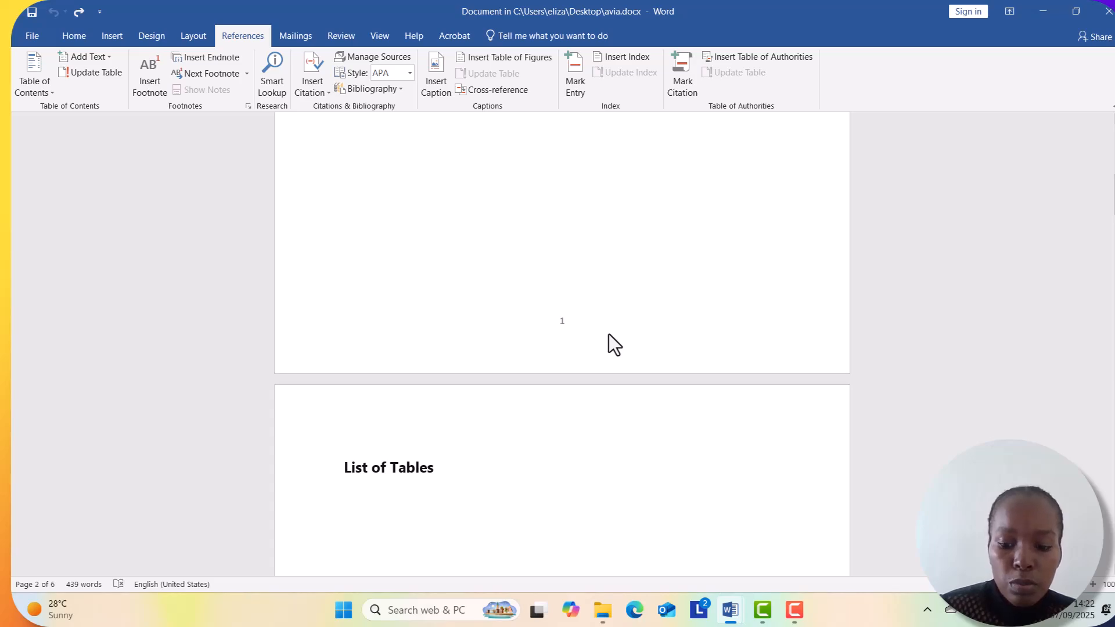
{"action": "key", "text": "Up"}
{"action": "key", "text": "Up"}
{"action": "key", "text": "Up"}
{"action": "key", "text": "Up"}
{"action": "key", "text": "Up"}
{"action": "key", "text": "Up"}
{"action": "key", "text": "Up"}
{"action": "key", "text": "Up"}
{"action": "key", "text": "Up"}
{"action": "key", "text": "Up"}
{"action": "key", "text": "Up"}
{"action": "key", "text": "Up"}
{"action": "key", "text": "Up"}
{"action": "key", "text": "Up"}
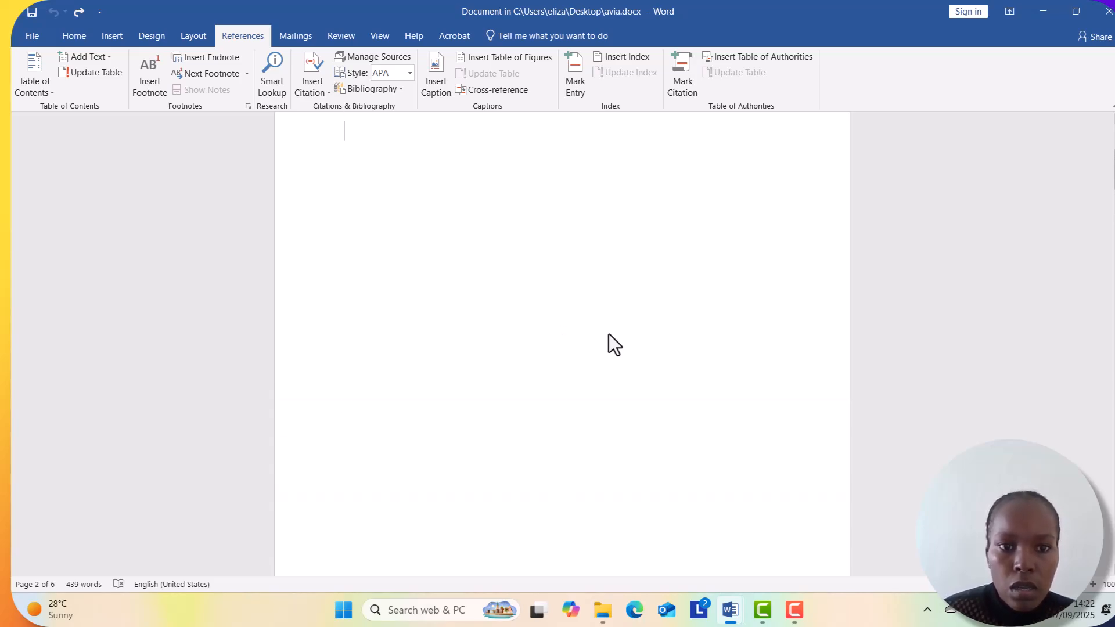
{"action": "key", "text": "Up"}
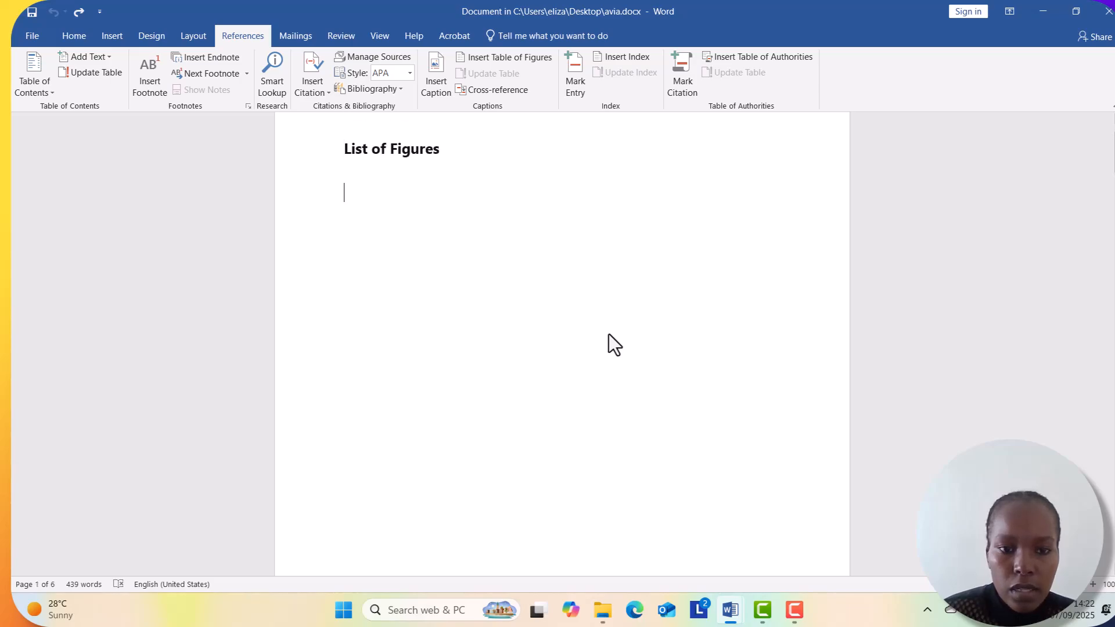
{"action": "key", "text": "Down"}
{"action": "key", "text": "Down"}
{"action": "key", "text": "Down"}
{"action": "key", "text": "Down"}
{"action": "key", "text": "Down"}
{"action": "key", "text": "Down"}
{"action": "key", "text": "Down"}
{"action": "key", "text": "Down"}
{"action": "key", "text": "Down"}
{"action": "key", "text": "Down"}
{"action": "key", "text": "Down"}
{"action": "key", "text": "Down"}
{"action": "key", "text": "Down"}
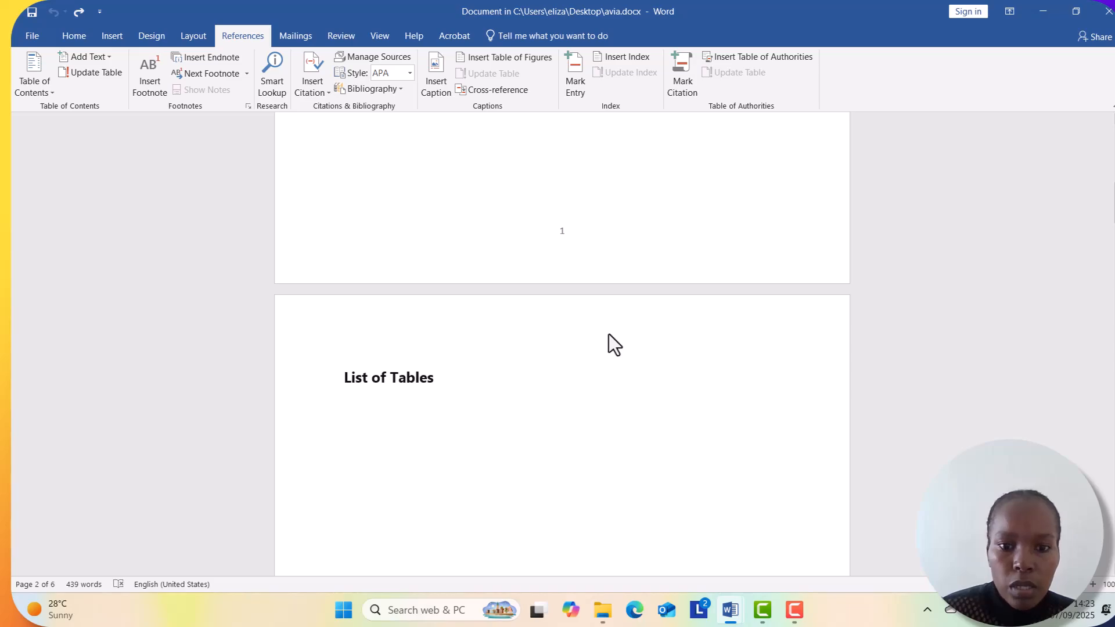
{"action": "key", "text": "Up"}
{"action": "key", "text": "Up"}
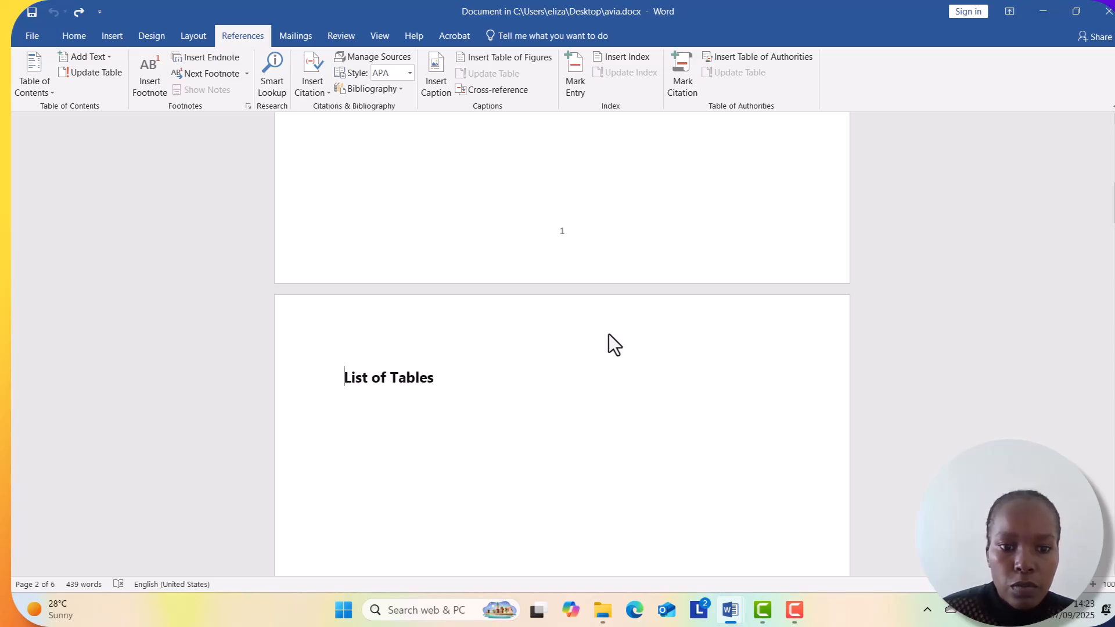
{"action": "key", "text": "Up"}
{"action": "key", "text": "Up"}
{"action": "key", "text": "Up"}
{"action": "key", "text": "Up"}
{"action": "key", "text": "Up"}
{"action": "key", "text": "Up"}
{"action": "key", "text": "Up"}
{"action": "key", "text": "Up"}
{"action": "key", "text": "Up"}
{"action": "key", "text": "Up"}
Step: Look through the report body from the Introduction down to the first figure, above section 3.2 Raised Bed Gardening
{"action": "key", "text": "Down"}
{"action": "key", "text": "Down"}
{"action": "key", "text": "Down"}
{"action": "key", "text": "Down"}
{"action": "key", "text": "Down"}
{"action": "key", "text": "Down"}
{"action": "key", "text": "Down"}
{"action": "key", "text": "Down"}
{"action": "key", "text": "Down"}
{"action": "key", "text": "Down"}
{"action": "key", "text": "Down"}
{"action": "key", "text": "Down"}
{"action": "key", "text": "Down"}
{"action": "key", "text": "Down"}
{"action": "key", "text": "Down"}
{"action": "key", "text": "Down"}
{"action": "key", "text": "Down"}
{"action": "key", "text": "Down"}
{"action": "key", "text": "Down"}
{"action": "key", "text": "Down"}
{"action": "key", "text": "Down"}
{"action": "key", "text": "Down"}
{"action": "key", "text": "Down"}
{"action": "key", "text": "Down"}
{"action": "key", "text": "Down"}
{"action": "key", "text": "Down"}
{"action": "key", "text": "Down"}
{"action": "key", "text": "Down"}
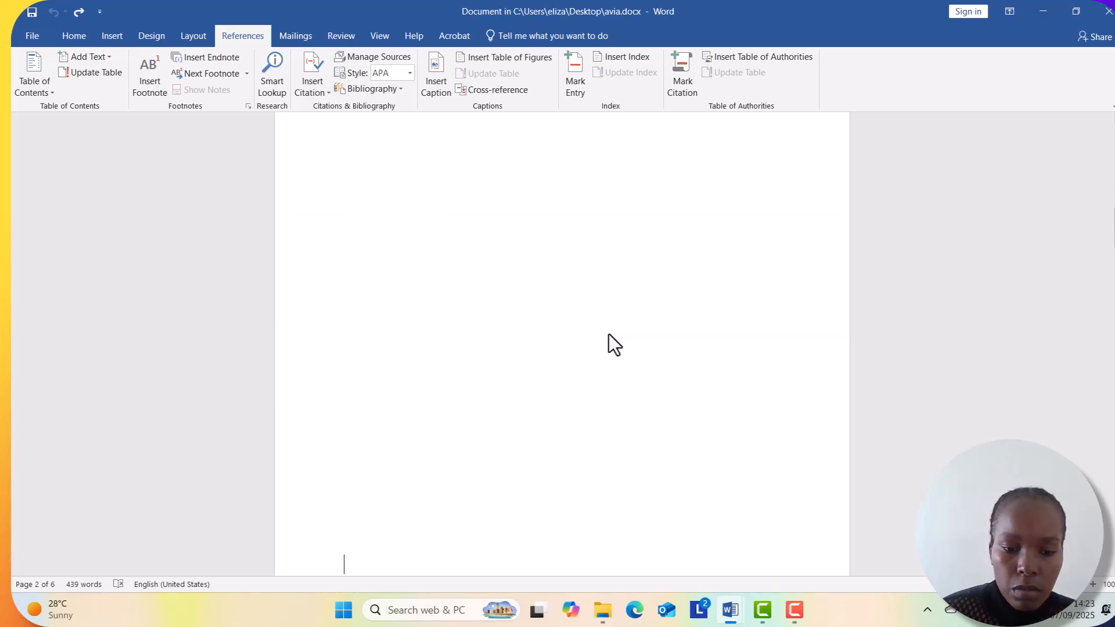
{"action": "key", "text": "Down"}
{"action": "key", "text": "Down"}
{"action": "key", "text": "Down"}
{"action": "key", "text": "Down"}
{"action": "key", "text": "Down"}
{"action": "key", "text": "Down"}
{"action": "key", "text": "Down"}
{"action": "key", "text": "Down"}
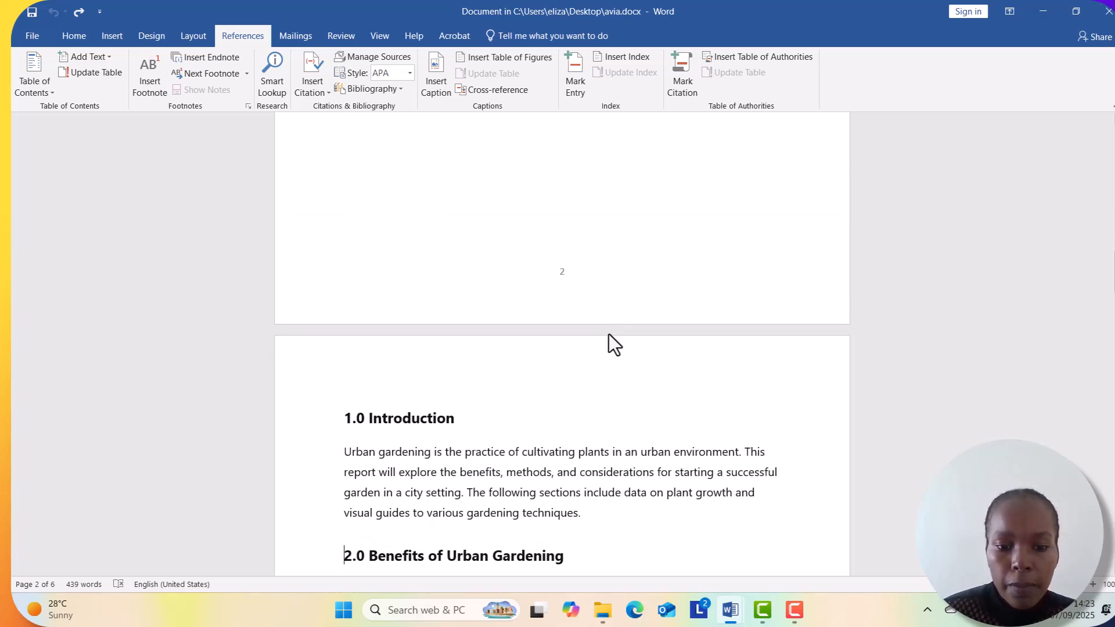
{"action": "key", "text": "Down"}
{"action": "key", "text": "Down"}
{"action": "key", "text": "Down"}
{"action": "key", "text": "Down"}
{"action": "key", "text": "Down"}
{"action": "key", "text": "Down"}
{"action": "key", "text": "Down"}
{"action": "key", "text": "Down"}
{"action": "key", "text": "Down"}
{"action": "key", "text": "Down"}
{"action": "key", "text": "Down"}
{"action": "key", "text": "Down"}
{"action": "key", "text": "Down"}
{"action": "key", "text": "Down"}
{"action": "key", "text": "Down"}
{"action": "key", "text": "Down"}
{"action": "key", "text": "Down"}
{"action": "key", "text": "Down"}
{"action": "key", "text": "Down"}
{"action": "key", "text": "Down"}
{"action": "key", "text": "Down"}
{"action": "key", "text": "Down"}
{"action": "key", "text": "Down"}
{"action": "key", "text": "Down"}
{"action": "key", "text": "Down"}
{"action": "key", "text": "Down"}
{"action": "key", "text": "Down"}
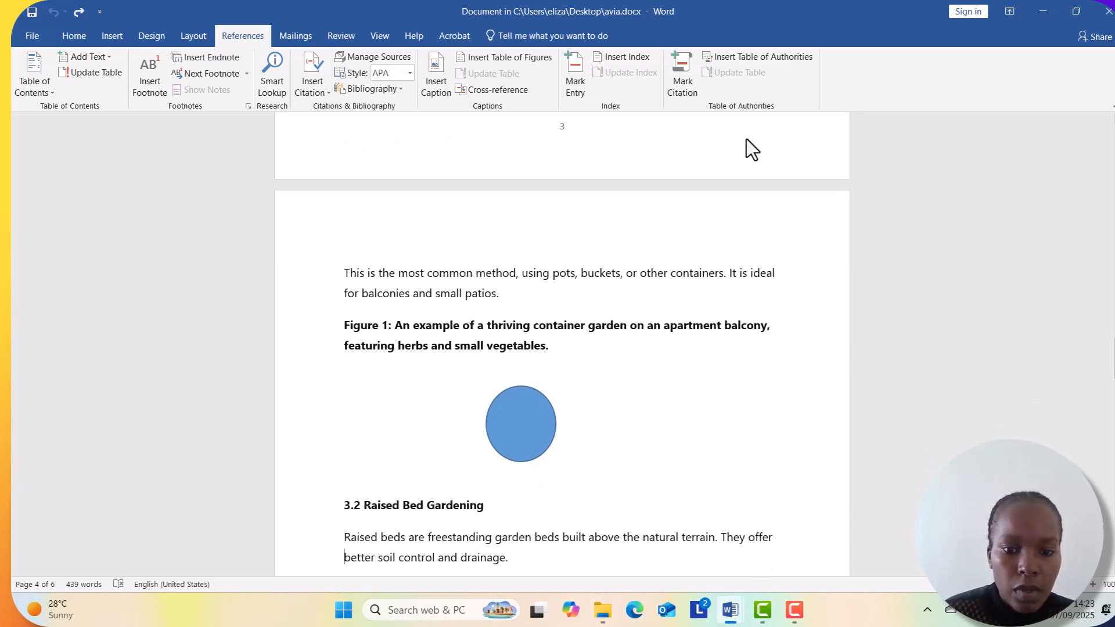
Step: Insert a caption for the blue circle above section 3.2, using the Figure label and the position below the selected item
{"action": "left_click", "coordinate": [528, 426]}
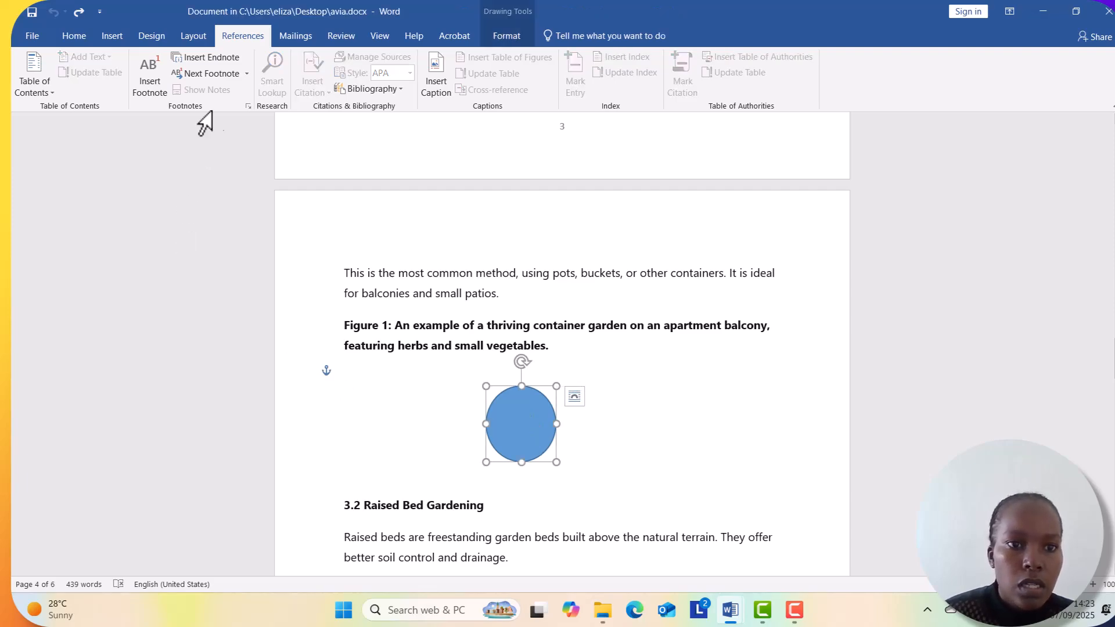
{"action": "double_click", "coordinate": [255, 38]}
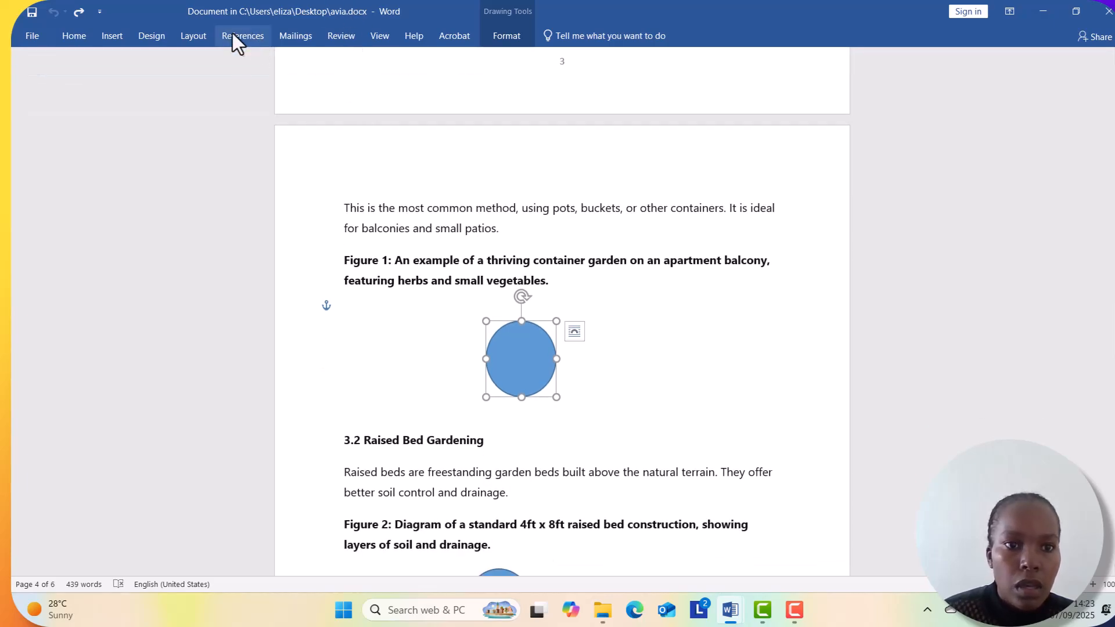
{"action": "left_click", "coordinate": [237, 37]}
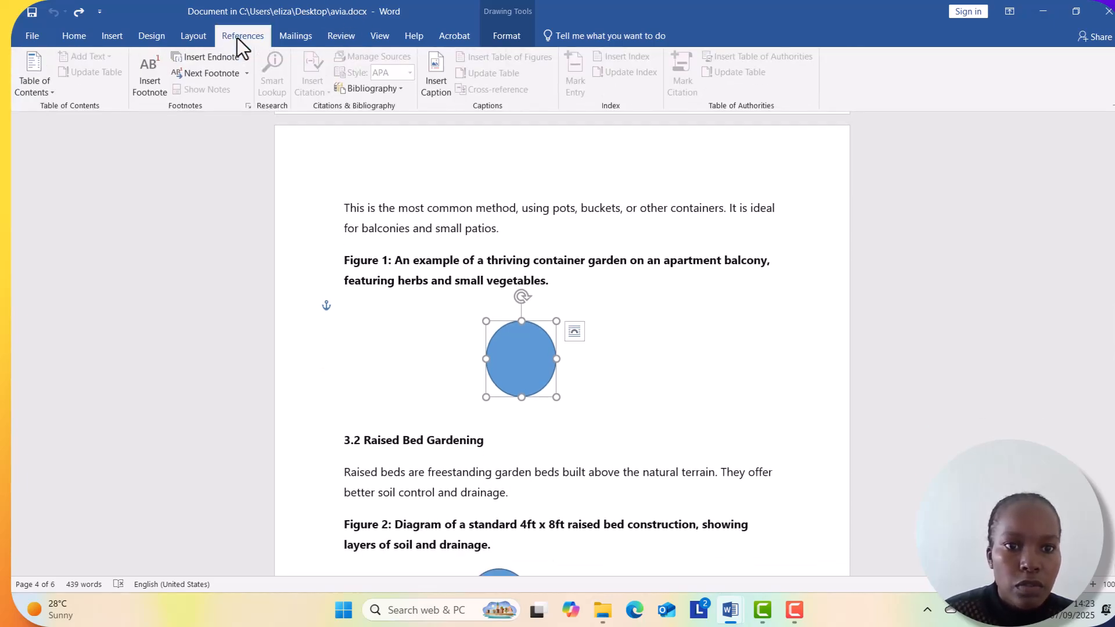
{"action": "left_click", "coordinate": [439, 74]}
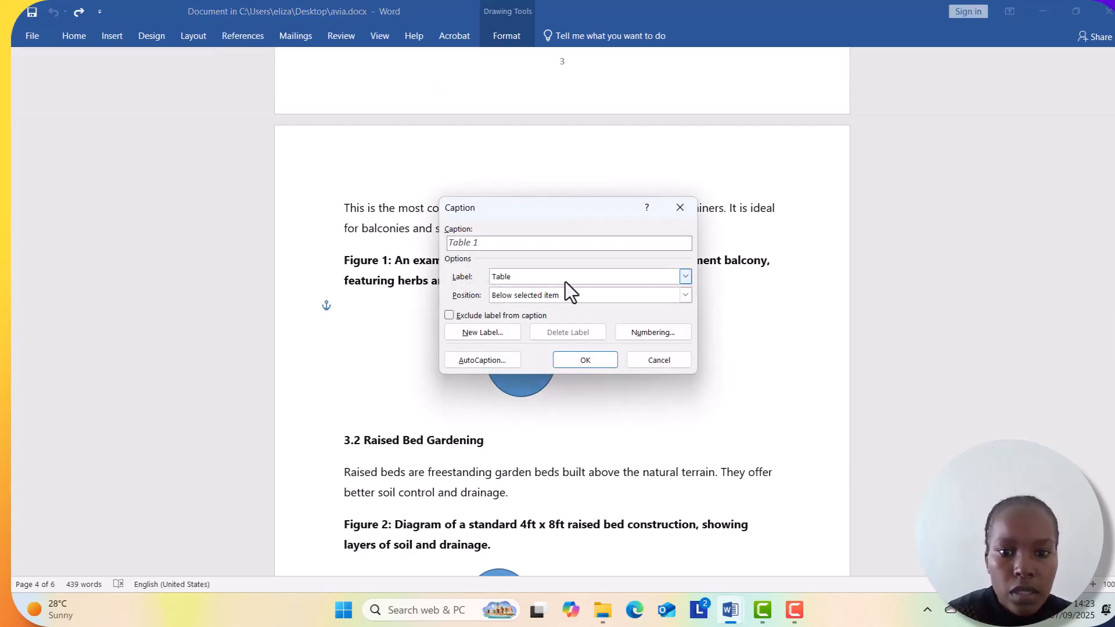
{"action": "left_click", "coordinate": [685, 277]}
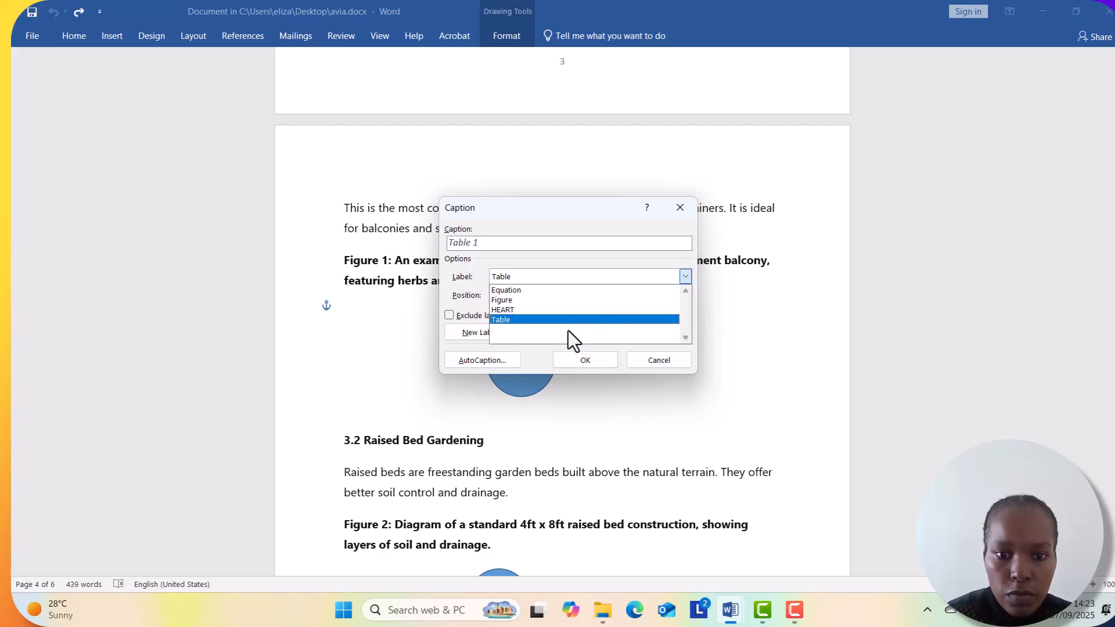
{"action": "left_click", "coordinate": [547, 300]}
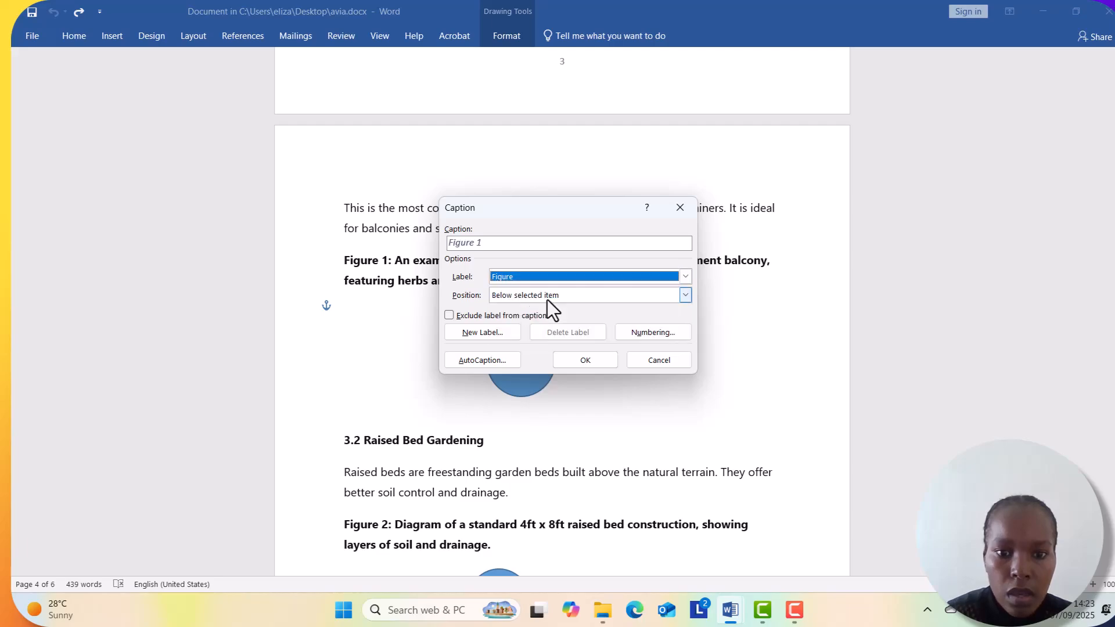
{"action": "left_click", "coordinate": [685, 295]}
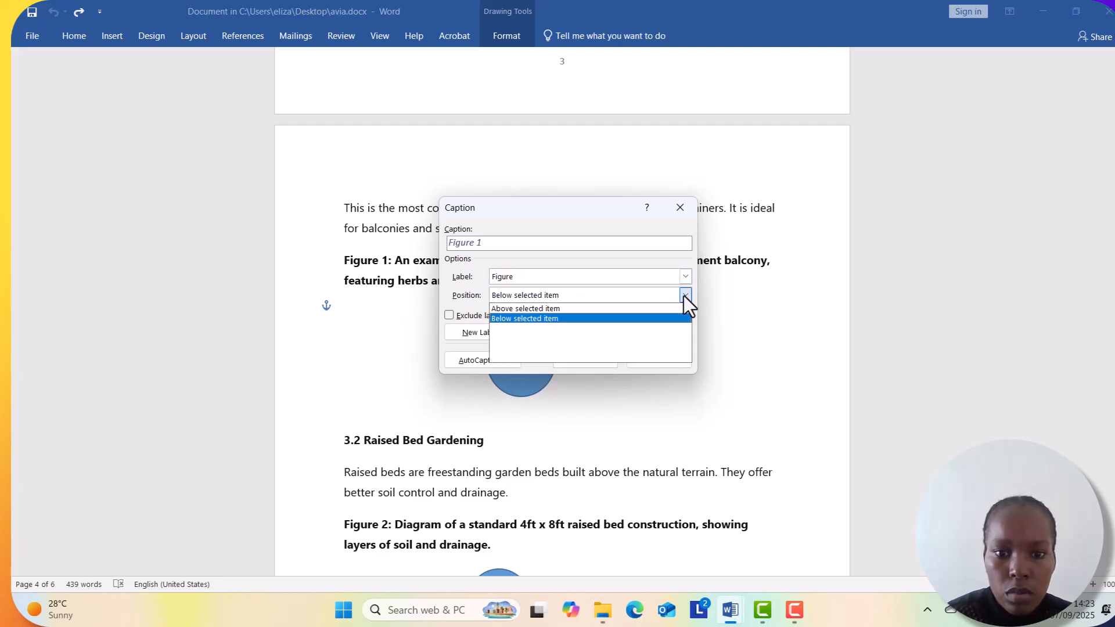
{"action": "left_click", "coordinate": [587, 318]}
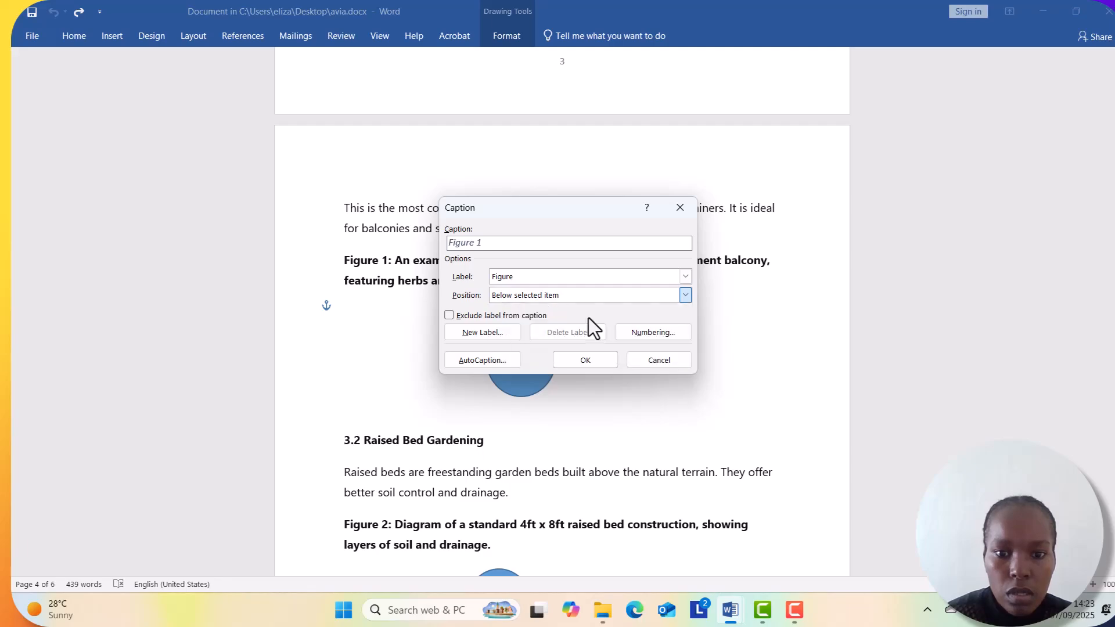
{"action": "left_click", "coordinate": [579, 361]}
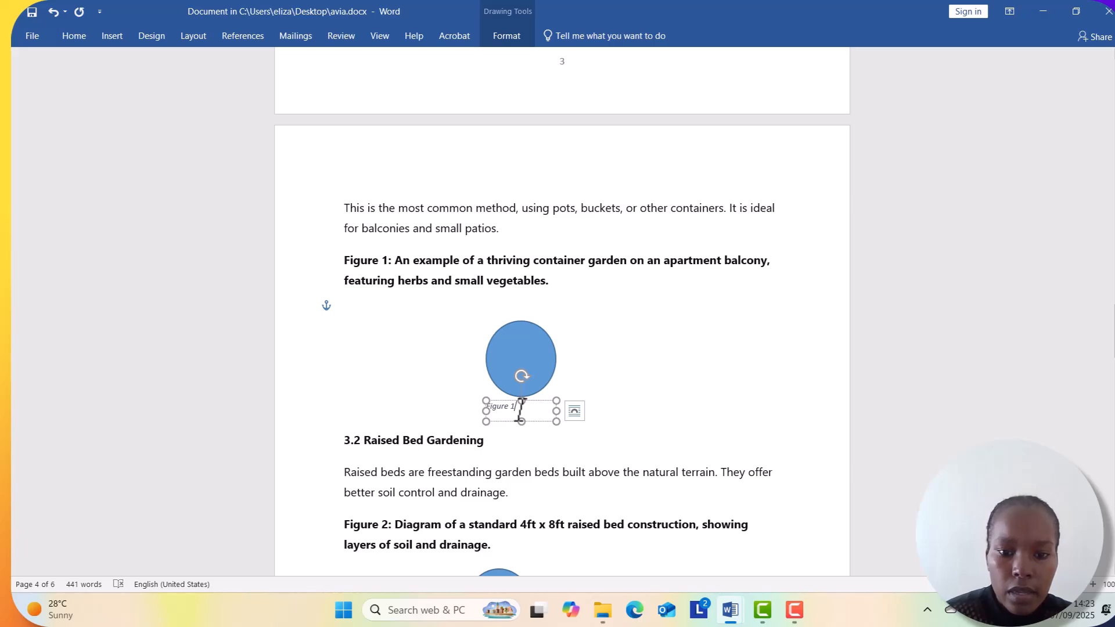
{"action": "left_click", "coordinate": [602, 416]}
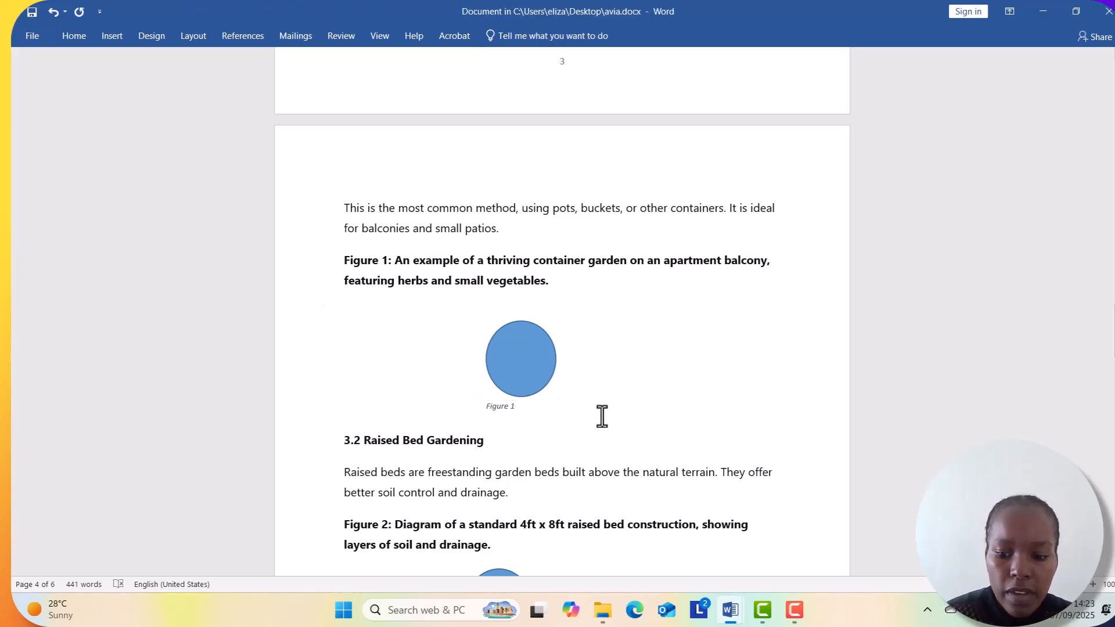
Step: Insert a caption for the blue circle in section 3.2 Raised Bed Gardening, using the Figure label and the position below the selected item
{"action": "key", "text": "Down"}
{"action": "key", "text": "Down"}
{"action": "key", "text": "Down"}
{"action": "key", "text": "Down"}
{"action": "key", "text": "Down"}
{"action": "key", "text": "Down"}
{"action": "key", "text": "Down"}
{"action": "key", "text": "Down"}
{"action": "key", "text": "Down"}
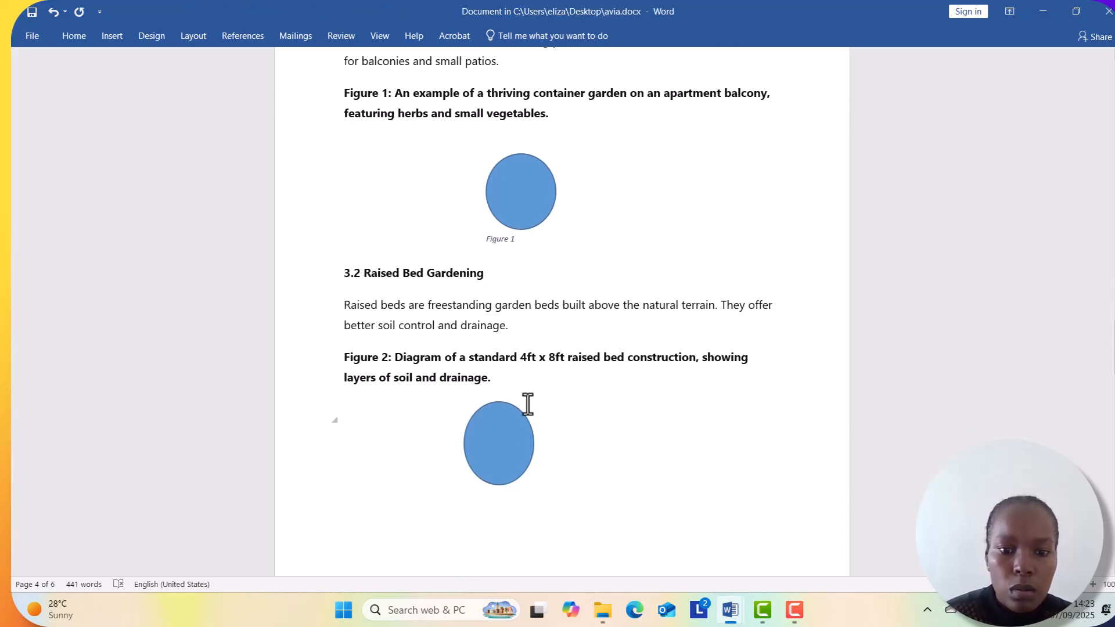
{"action": "left_click", "coordinate": [500, 442]}
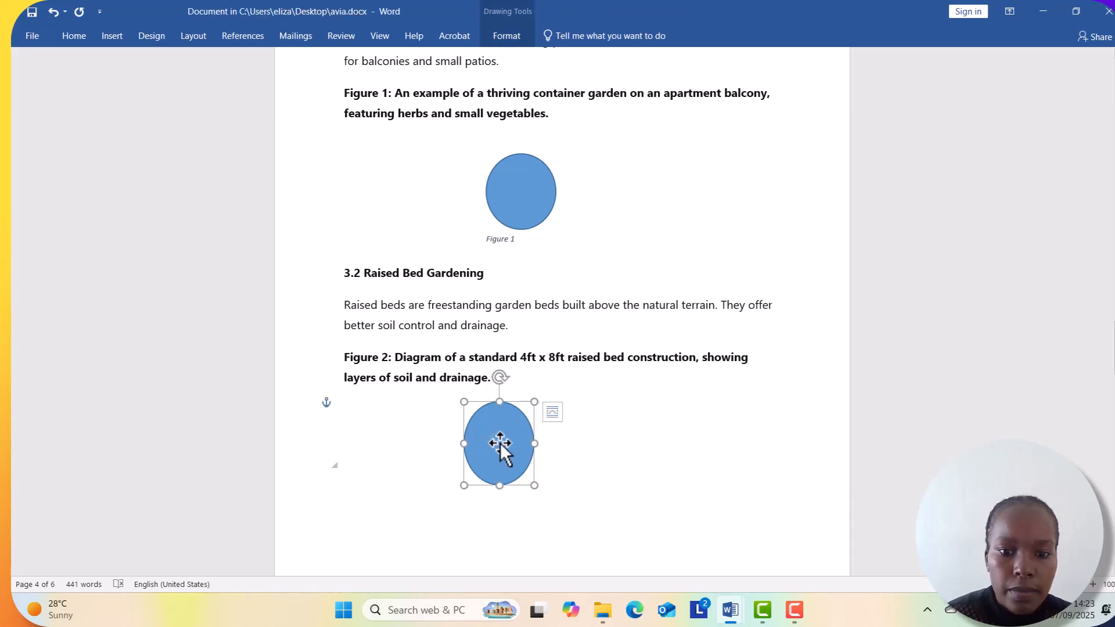
{"action": "left_click", "coordinate": [242, 39]}
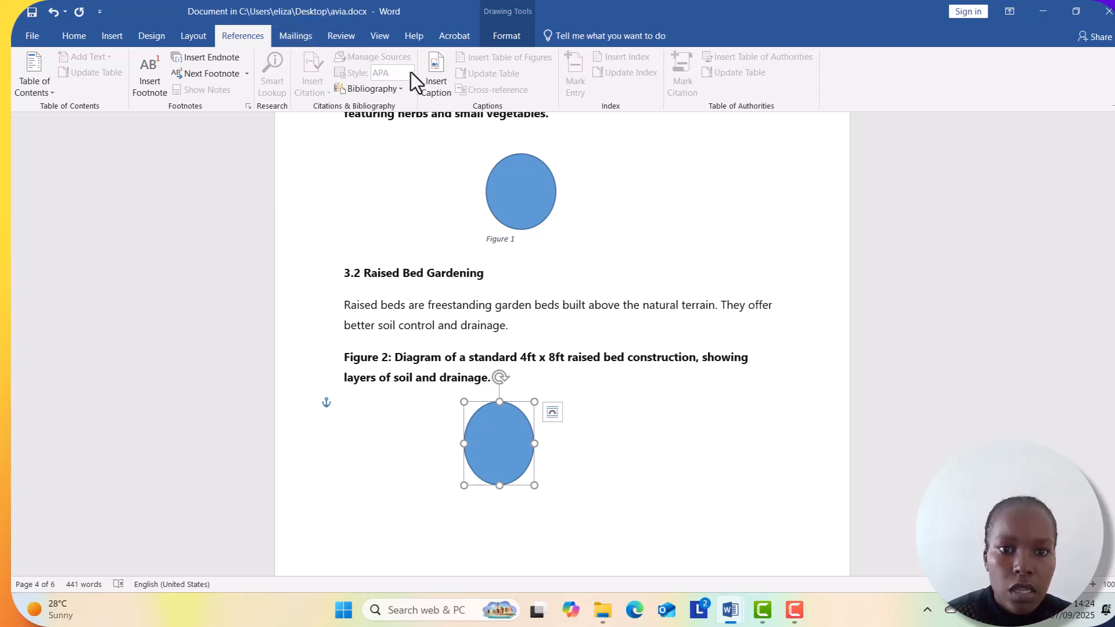
{"action": "left_click", "coordinate": [437, 73]}
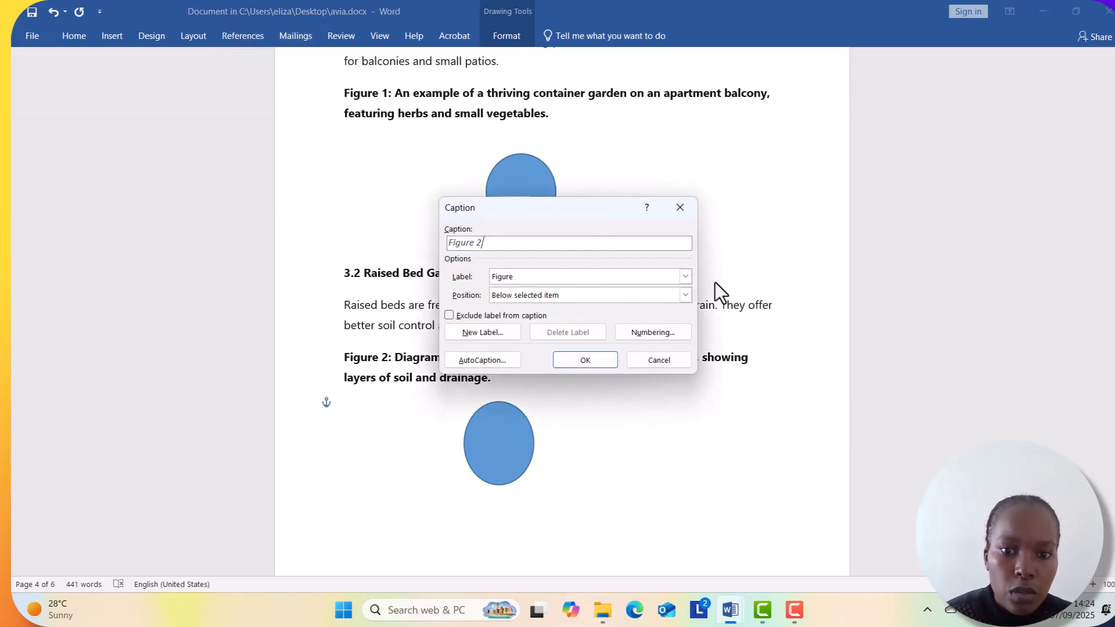
{"action": "left_click", "coordinate": [590, 364]}
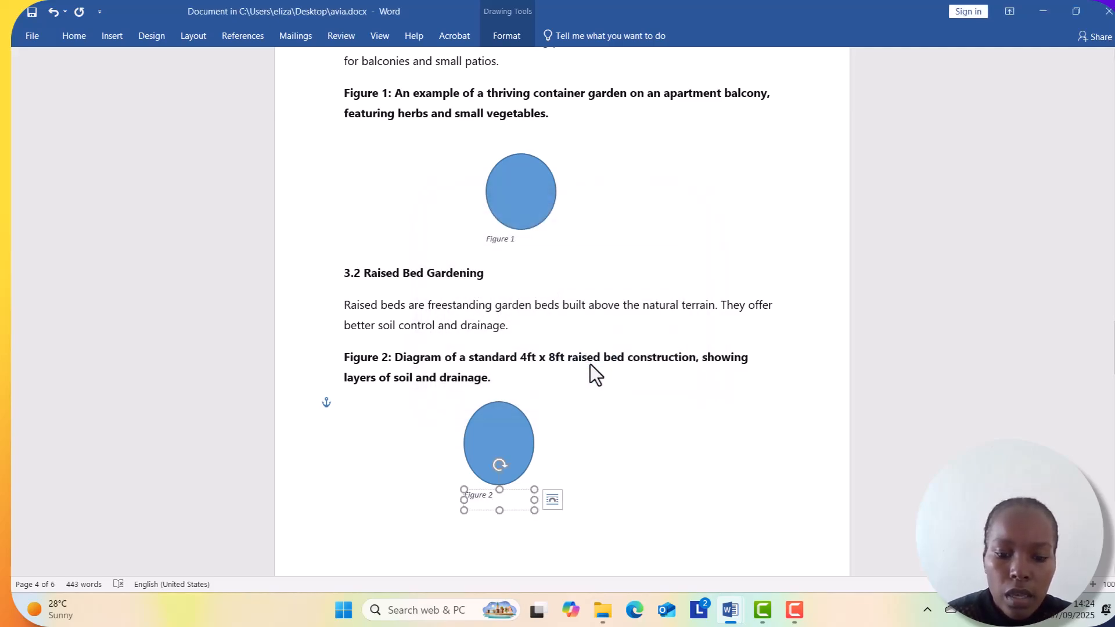
{"action": "left_click", "coordinate": [684, 474]}
Step: Insert a caption for the blue circle under the companion planting chart heading in section 4.1, using the Figure label below the selected item
{"action": "key", "text": "Down"}
{"action": "key", "text": "Down"}
{"action": "key", "text": "Down"}
{"action": "key", "text": "Down"}
{"action": "key", "text": "Down"}
{"action": "key", "text": "Down"}
{"action": "key", "text": "Down"}
{"action": "key", "text": "Down"}
{"action": "key", "text": "Down"}
{"action": "key", "text": "Down"}
{"action": "key", "text": "Down"}
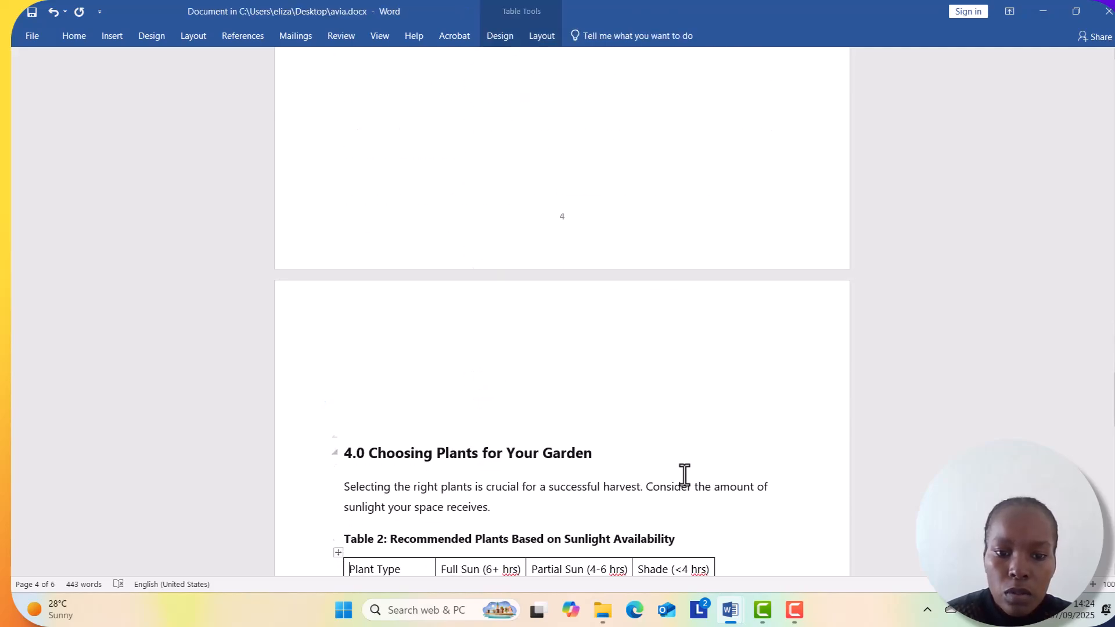
{"action": "key", "text": "Down"}
{"action": "key", "text": "Down"}
{"action": "key", "text": "Down"}
{"action": "key", "text": "Down"}
{"action": "key", "text": "Down"}
{"action": "key", "text": "Down"}
{"action": "key", "text": "Down"}
{"action": "key", "text": "Down"}
{"action": "key", "text": "Down"}
{"action": "key", "text": "Down"}
{"action": "key", "text": "Down"}
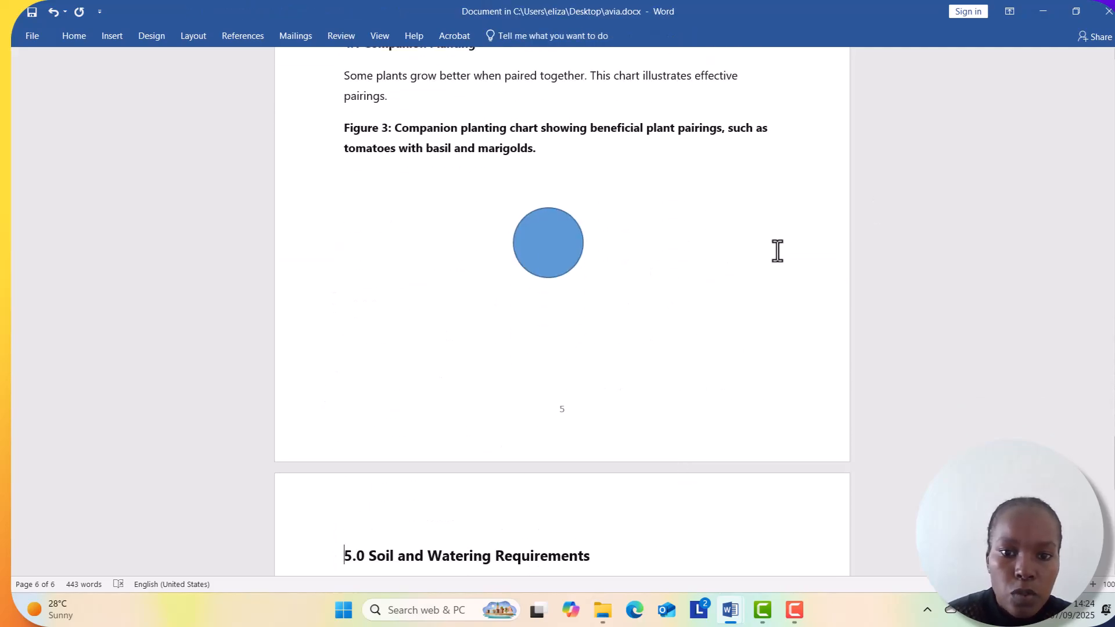
{"action": "left_click", "coordinate": [534, 257]}
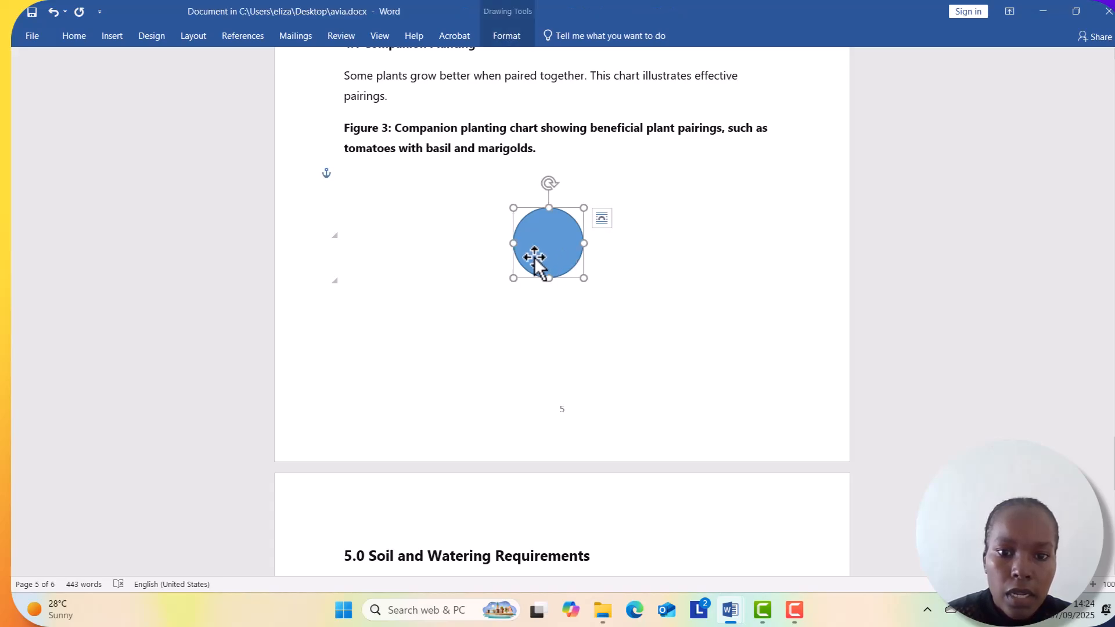
{"action": "left_click", "coordinate": [243, 36]}
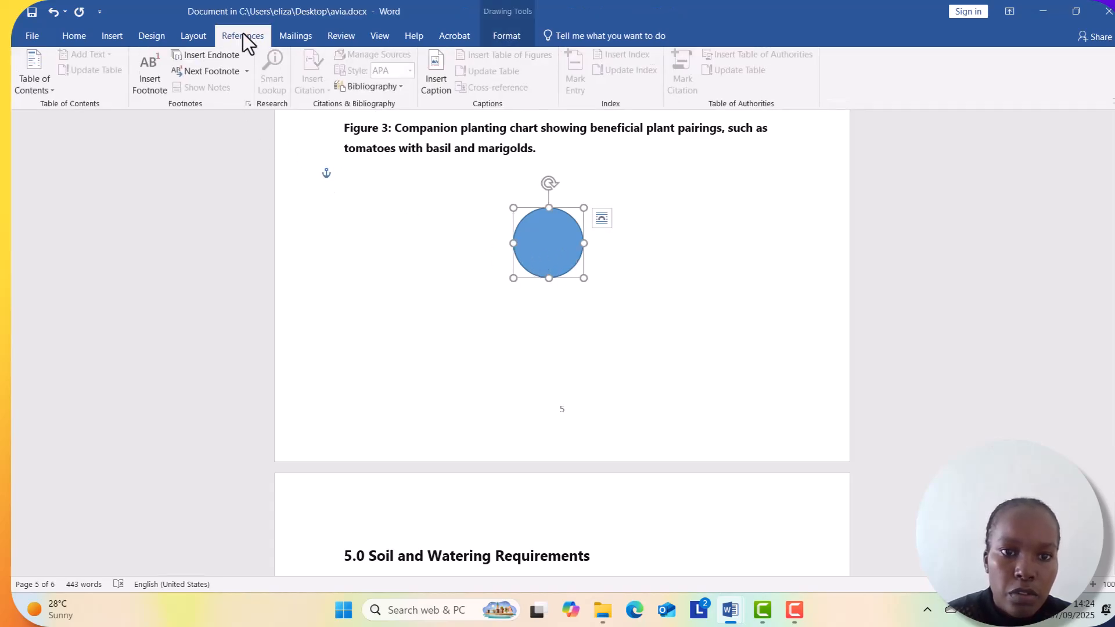
{"action": "left_click", "coordinate": [436, 74]}
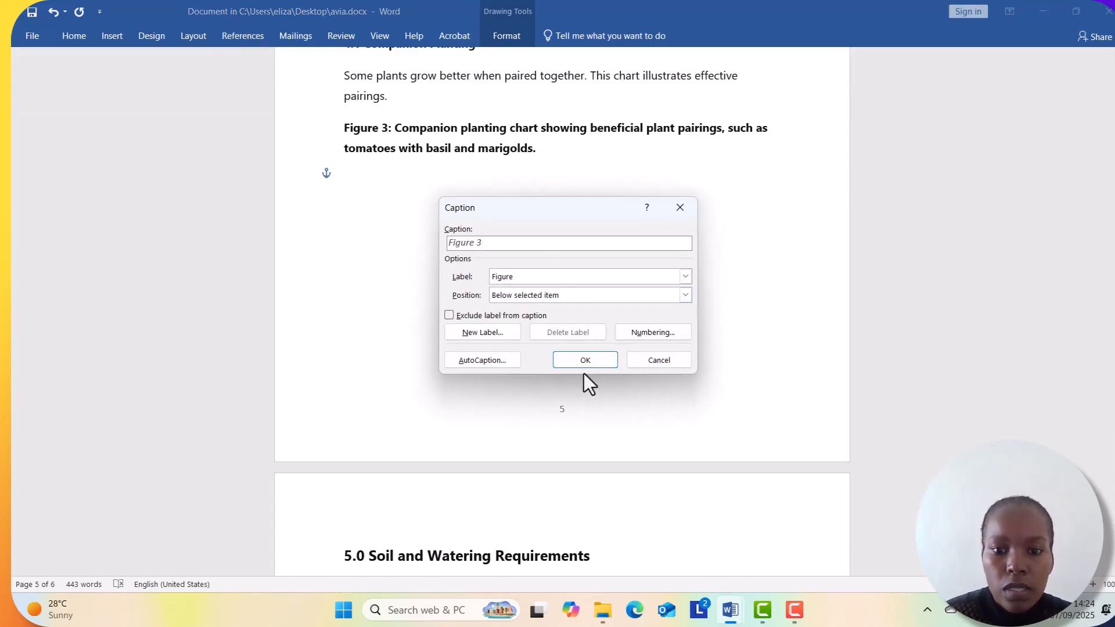
{"action": "left_click", "coordinate": [584, 358]}
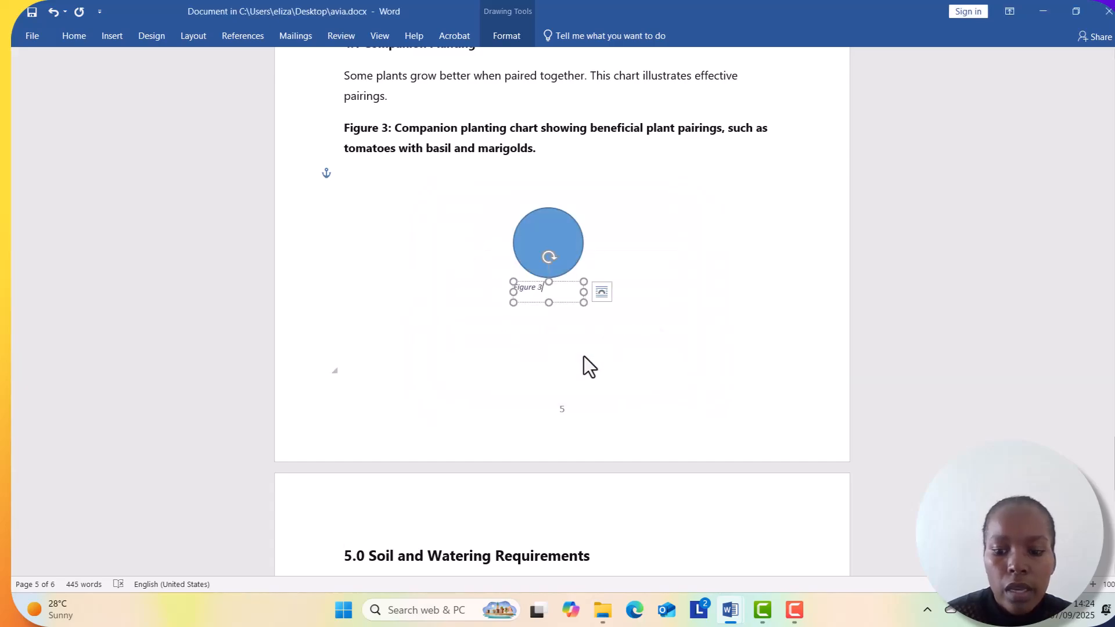
{"action": "left_click", "coordinate": [711, 328]}
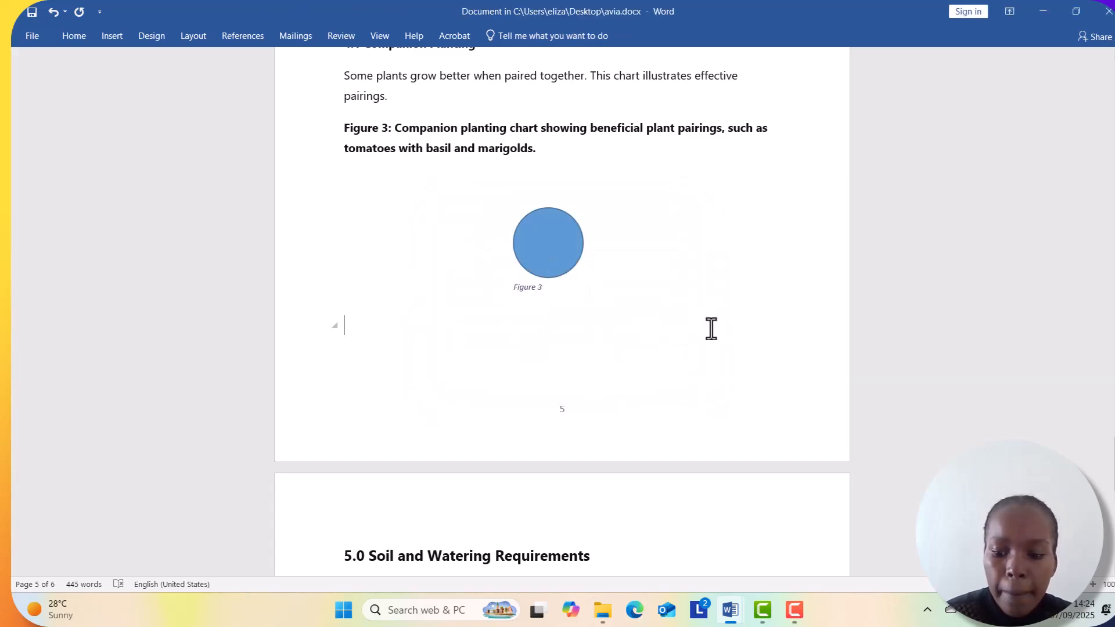
Step: Insert a caption for the Vitamin C content table in section 2.2 Nutritional Benefits, using the Table label below the selected item
{"action": "scroll", "coordinate": [711, 328], "scroll_direction": "down", "scroll_amount": 5}
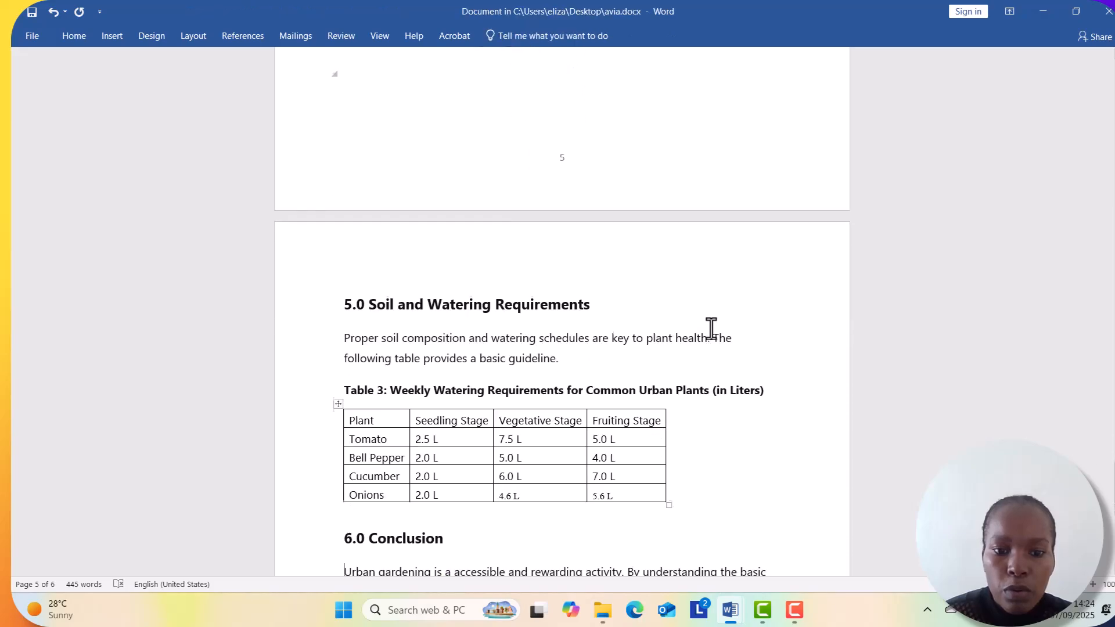
{"action": "scroll", "coordinate": [711, 329], "scroll_direction": "down", "scroll_amount": 2}
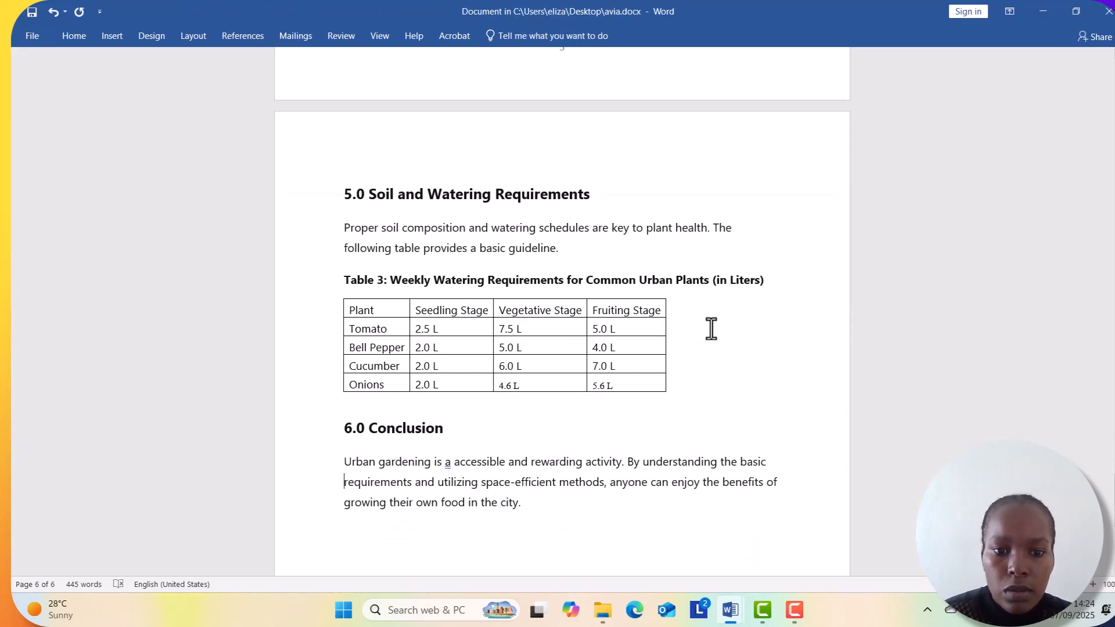
{"action": "scroll", "coordinate": [712, 328], "scroll_direction": "up", "scroll_amount": 7}
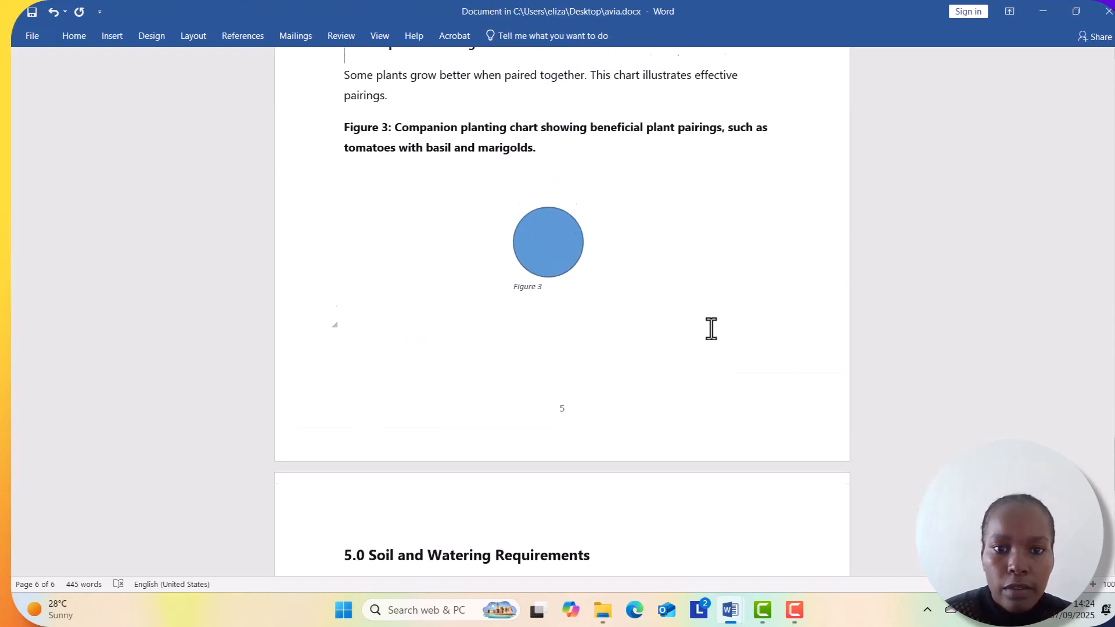
{"action": "scroll", "coordinate": [711, 328], "scroll_direction": "up", "scroll_amount": 12}
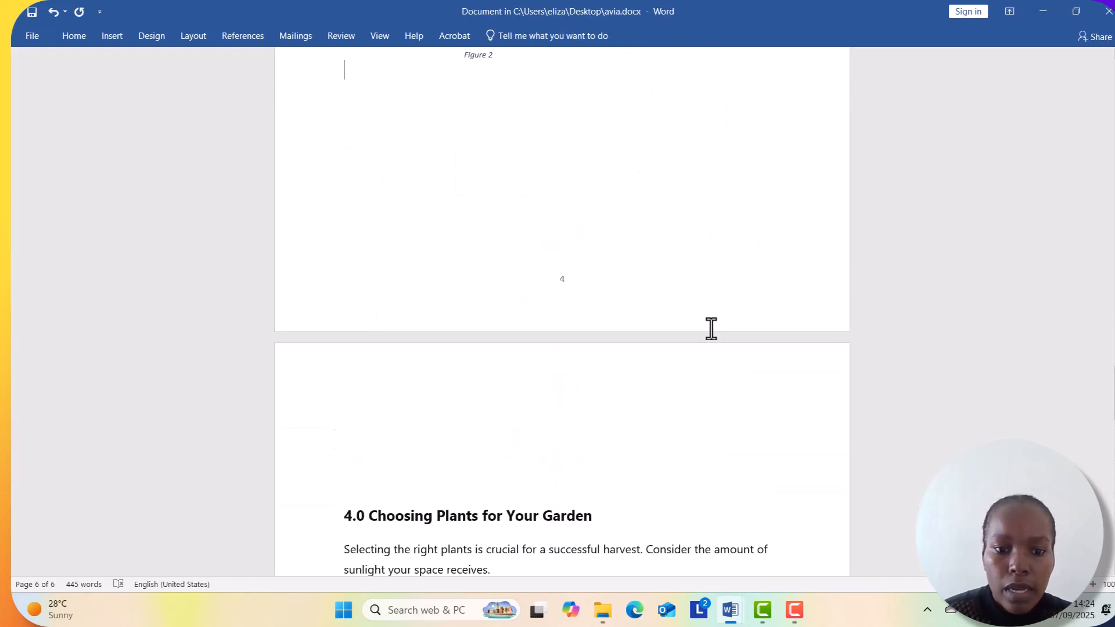
{"action": "scroll", "coordinate": [711, 329], "scroll_direction": "up", "scroll_amount": 14}
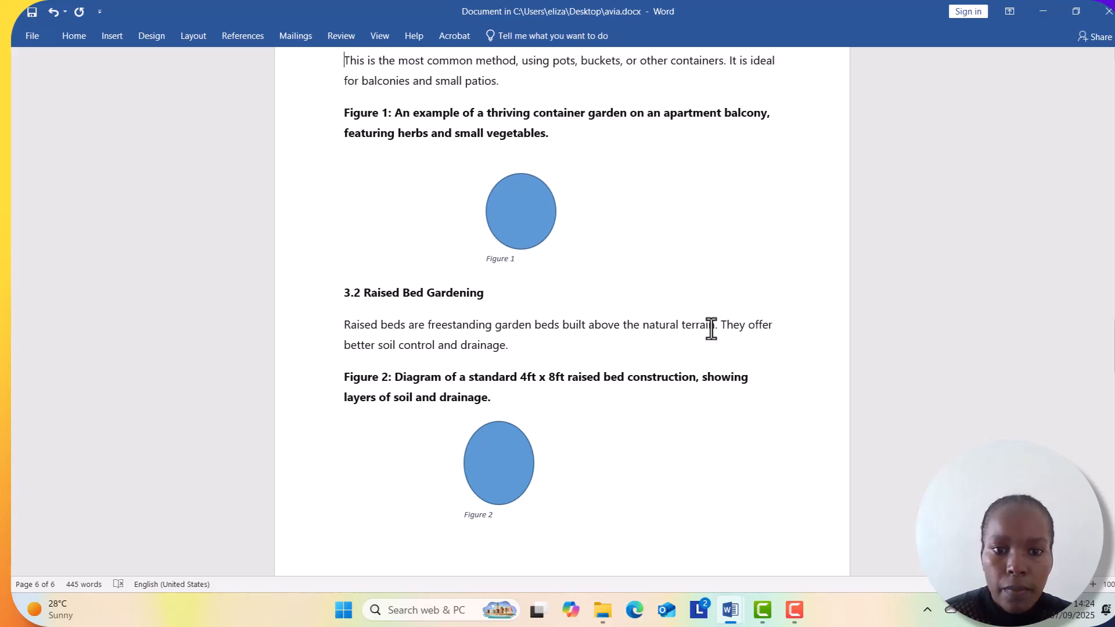
{"action": "scroll", "coordinate": [712, 328], "scroll_direction": "up", "scroll_amount": 12}
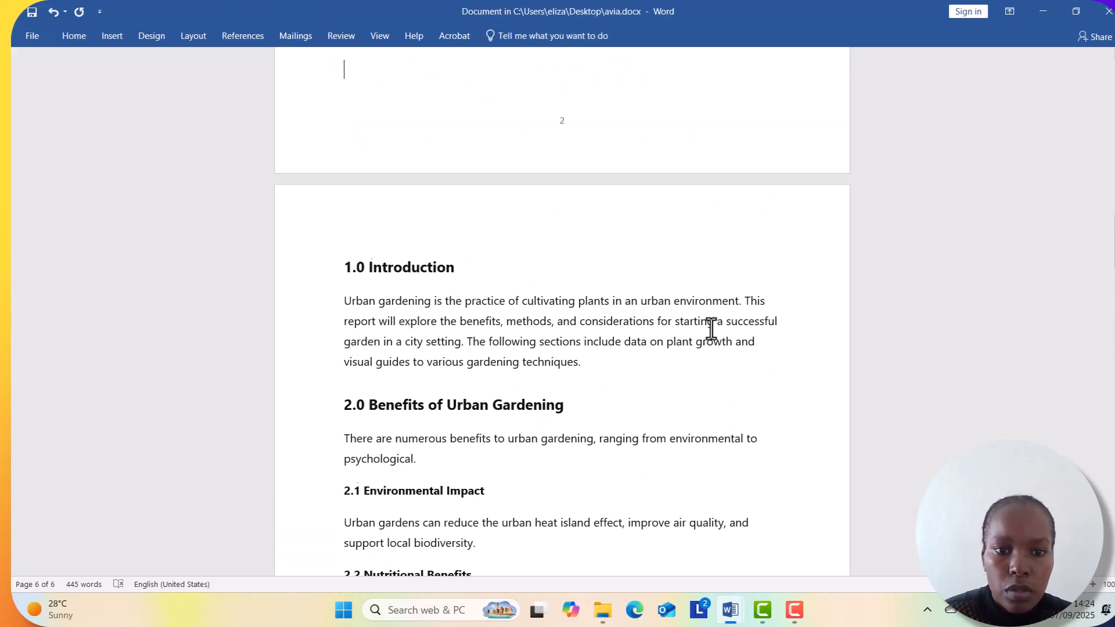
{"action": "scroll", "coordinate": [711, 329], "scroll_direction": "down", "scroll_amount": 4}
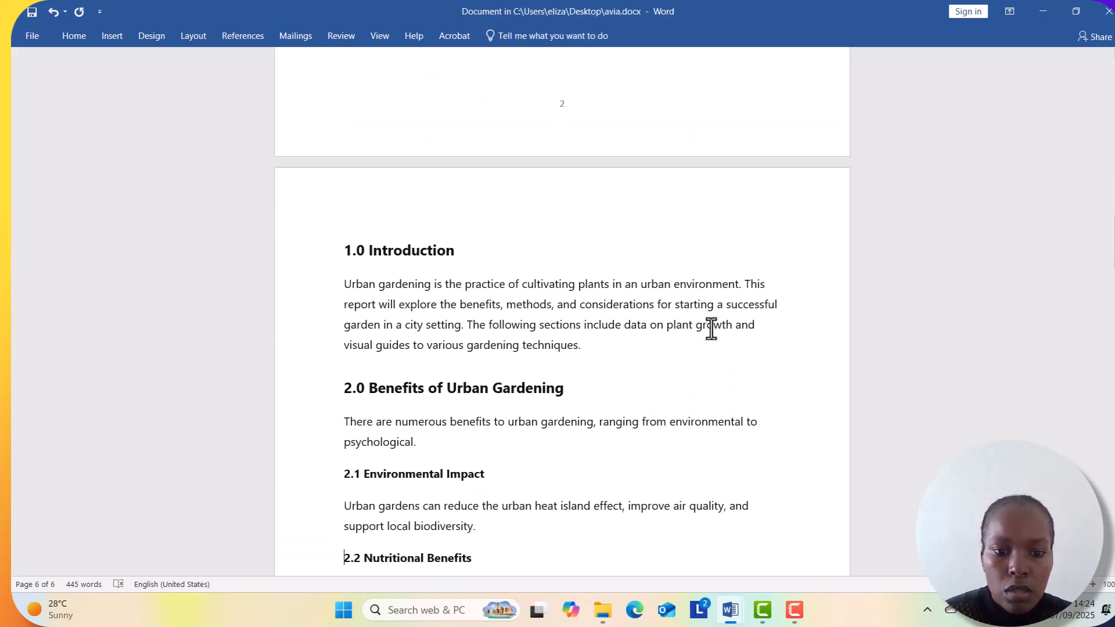
{"action": "scroll", "coordinate": [711, 328], "scroll_direction": "down", "scroll_amount": 2}
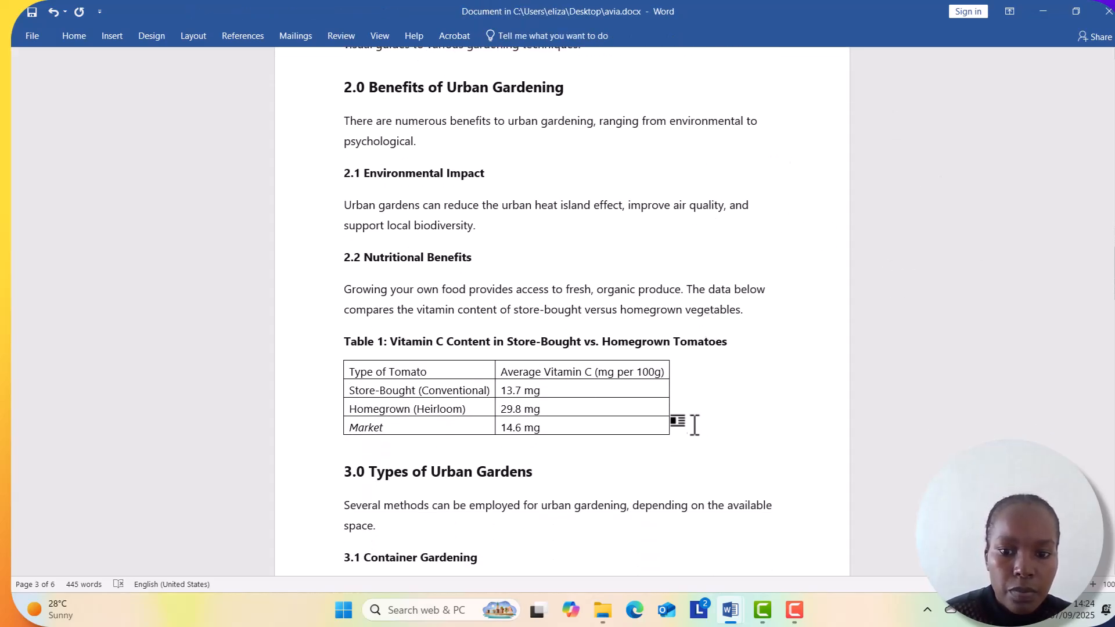
{"action": "left_click", "coordinate": [666, 402]}
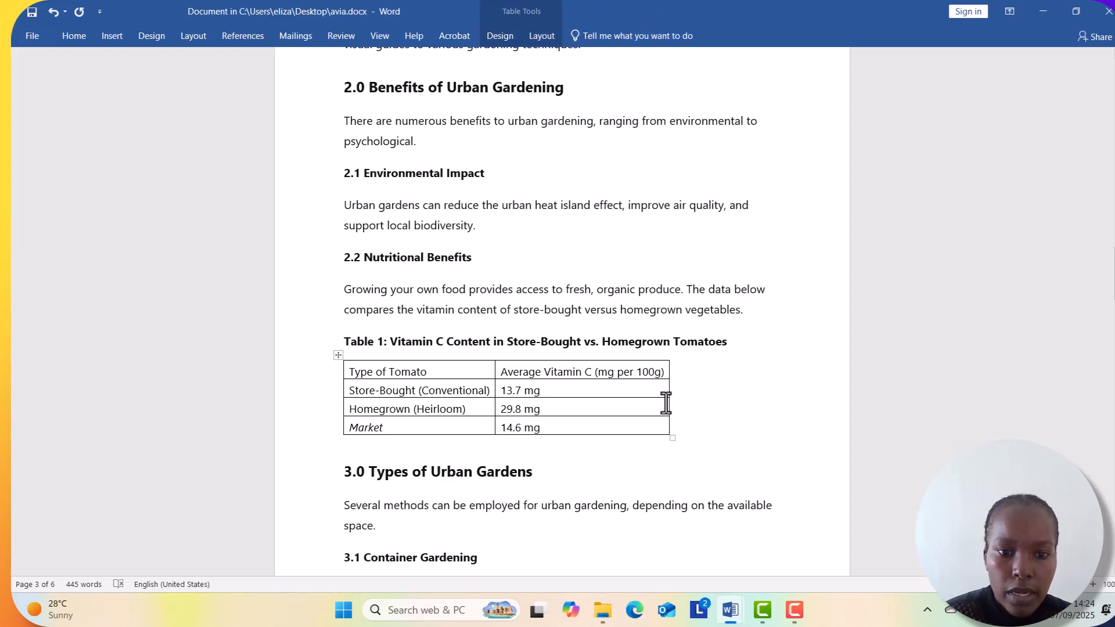
{"action": "left_click", "coordinate": [232, 34]}
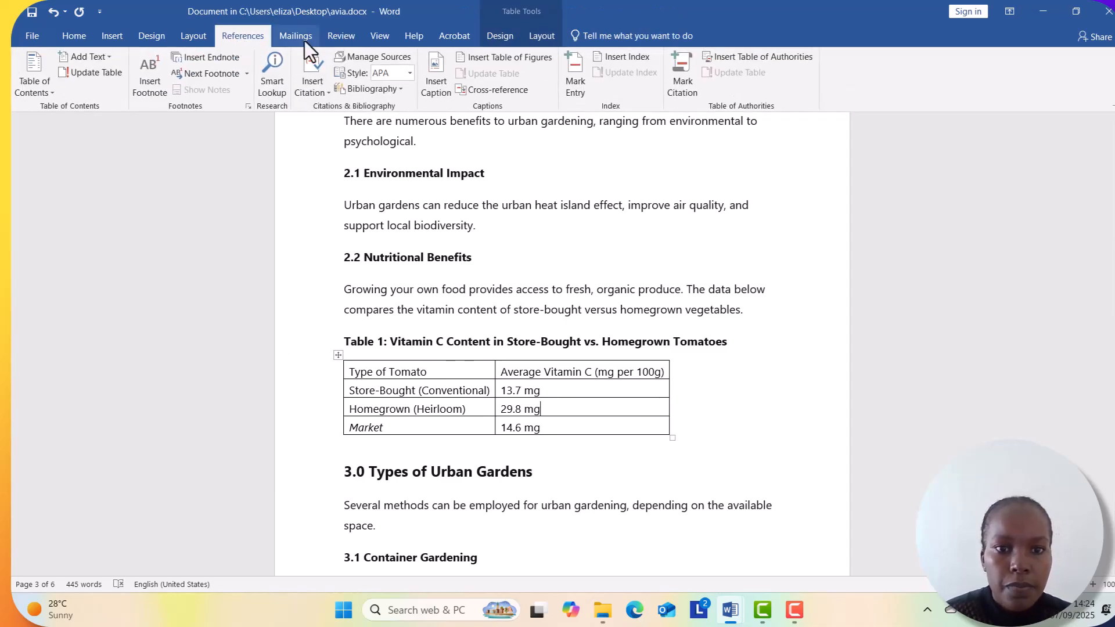
{"action": "left_click", "coordinate": [440, 82]}
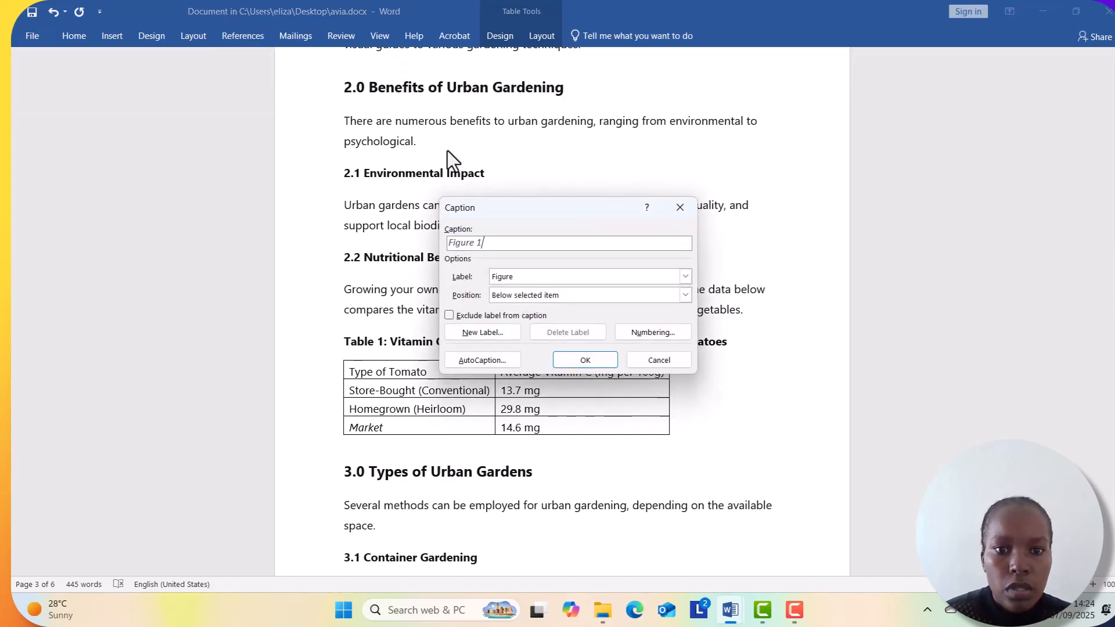
{"action": "left_click", "coordinate": [685, 276]}
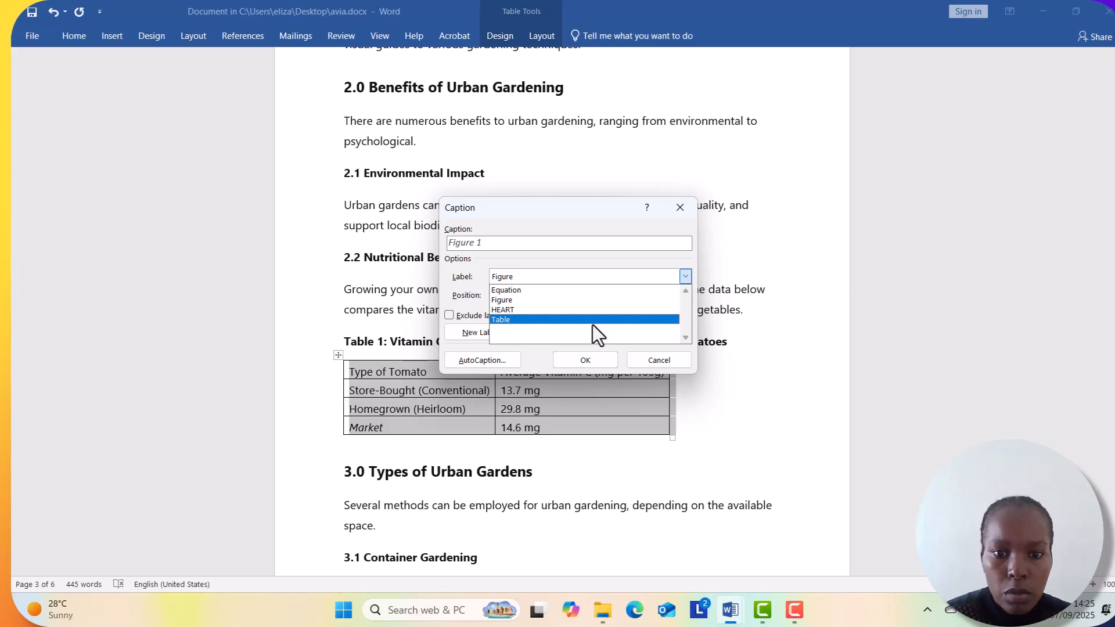
{"action": "left_click", "coordinate": [592, 323]}
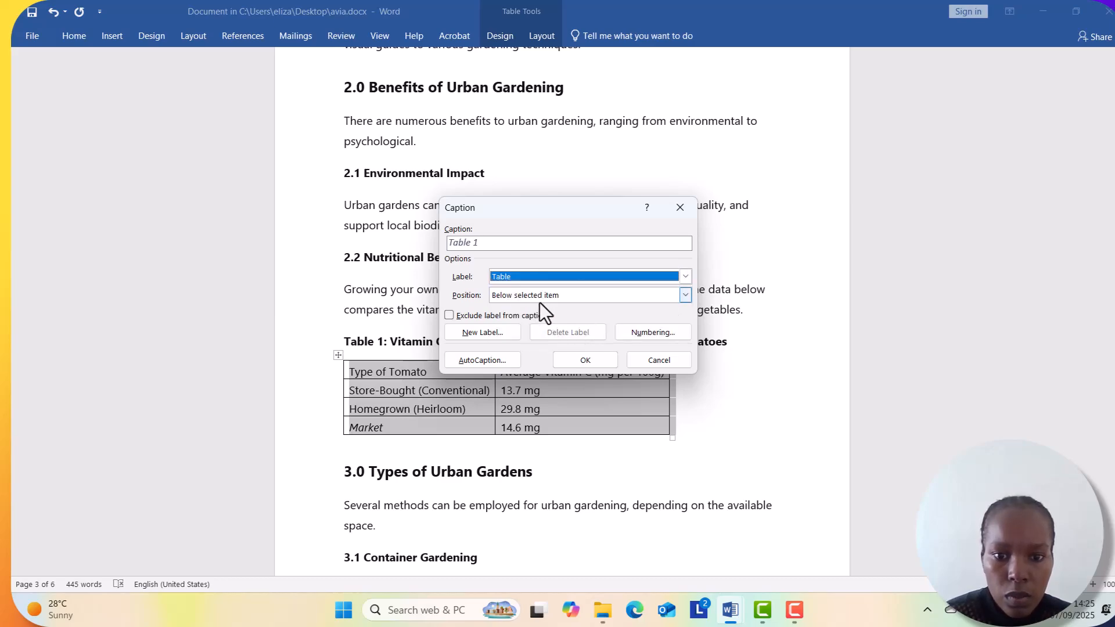
{"action": "left_click", "coordinate": [583, 361]}
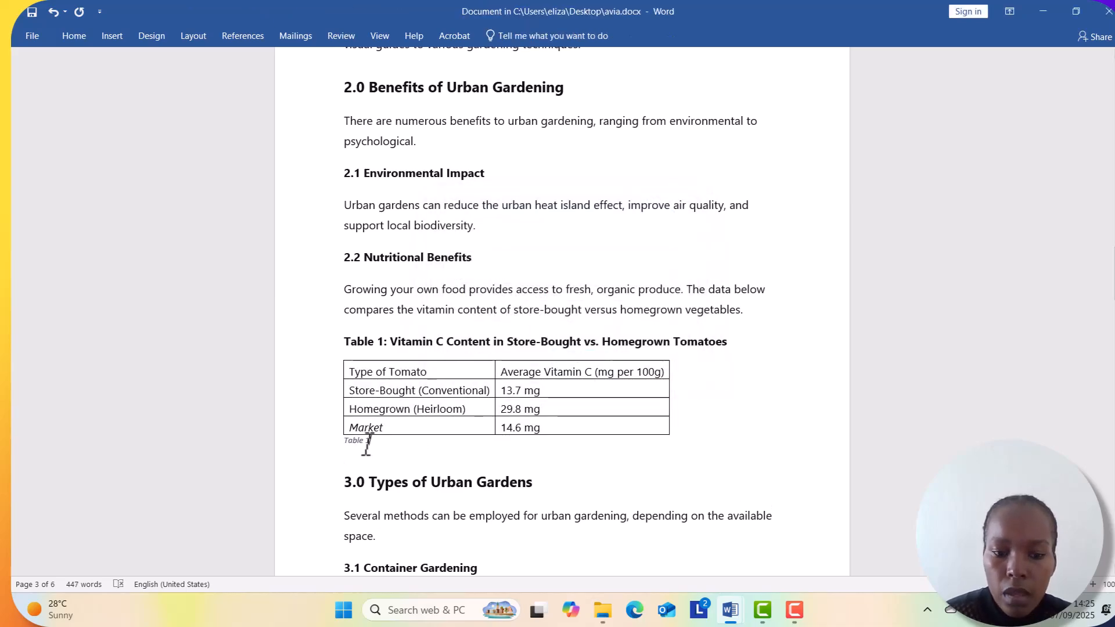
Step: Look through the report from section 3.0 to section 4.0 for the next table without a caption
{"action": "key", "text": "Down"}
{"action": "key", "text": "Down"}
{"action": "key", "text": "Down"}
{"action": "key", "text": "Down"}
{"action": "key", "text": "Down"}
{"action": "key", "text": "Down"}
{"action": "key", "text": "Down"}
{"action": "key", "text": "Down"}
{"action": "key", "text": "Down"}
{"action": "key", "text": "Down"}
{"action": "key", "text": "Down"}
{"action": "key", "text": "Down"}
{"action": "key", "text": "Down"}
{"action": "key", "text": "Down"}
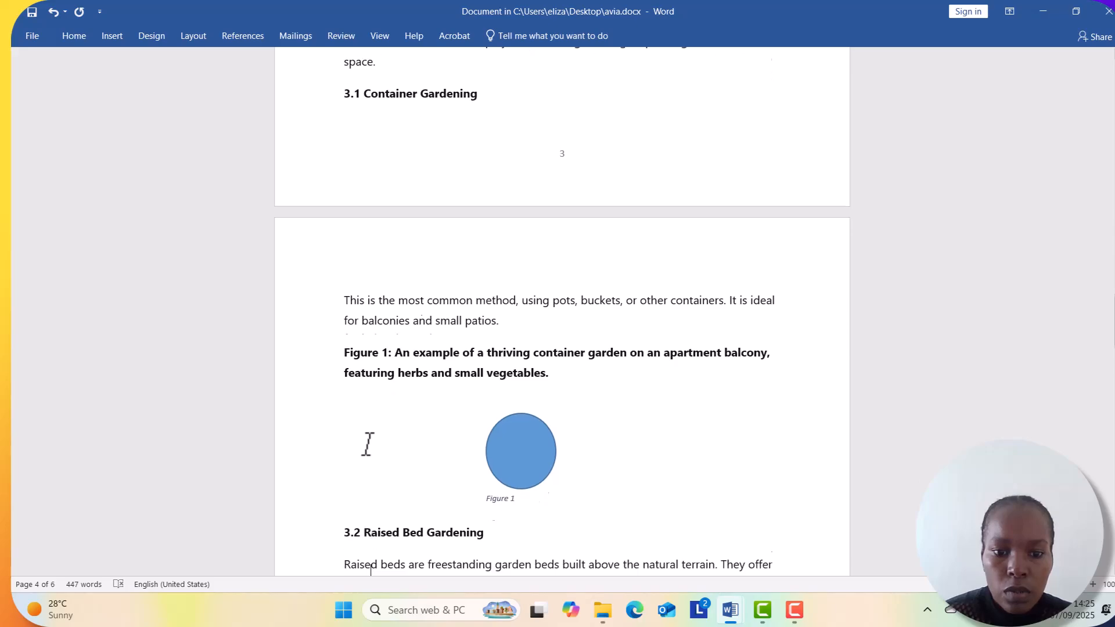
{"action": "key", "text": "Down"}
{"action": "key", "text": "Down"}
{"action": "key", "text": "Down"}
{"action": "key", "text": "Down"}
{"action": "key", "text": "Down"}
{"action": "key", "text": "Down"}
{"action": "key", "text": "Down"}
{"action": "key", "text": "Down"}
{"action": "key", "text": "Down"}
{"action": "key", "text": "Down"}
{"action": "key", "text": "Down"}
{"action": "key", "text": "Down"}
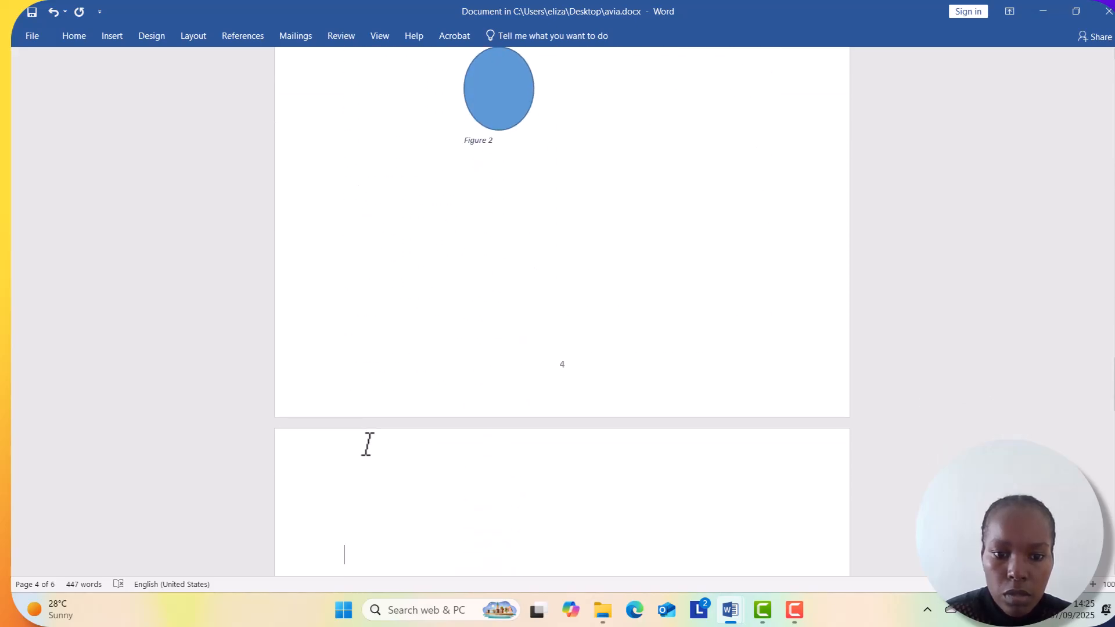
{"action": "key", "text": "Down"}
{"action": "key", "text": "Down"}
{"action": "key", "text": "Down"}
{"action": "key", "text": "Down"}
{"action": "key", "text": "Down"}
{"action": "key", "text": "Down"}
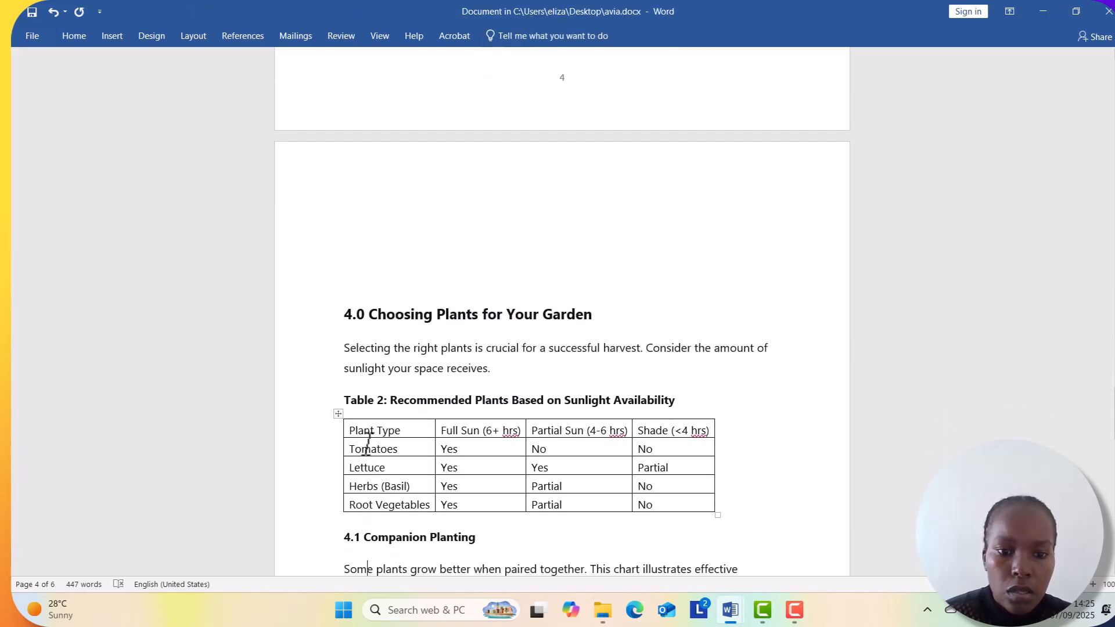
{"action": "left_click", "coordinate": [716, 469]}
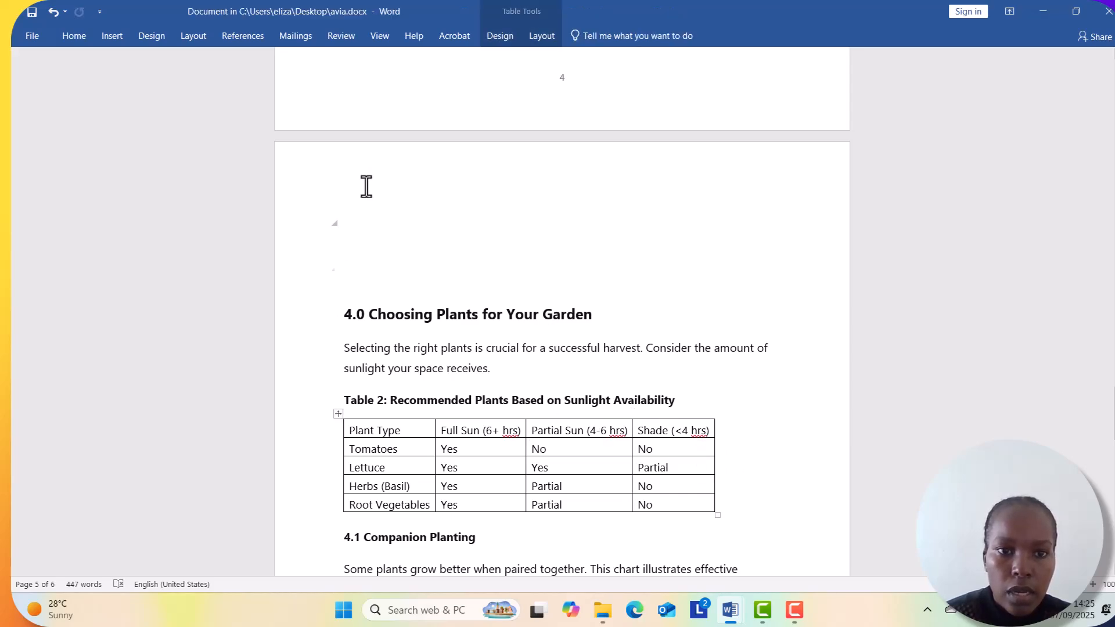
{"action": "left_click", "coordinate": [240, 37]}
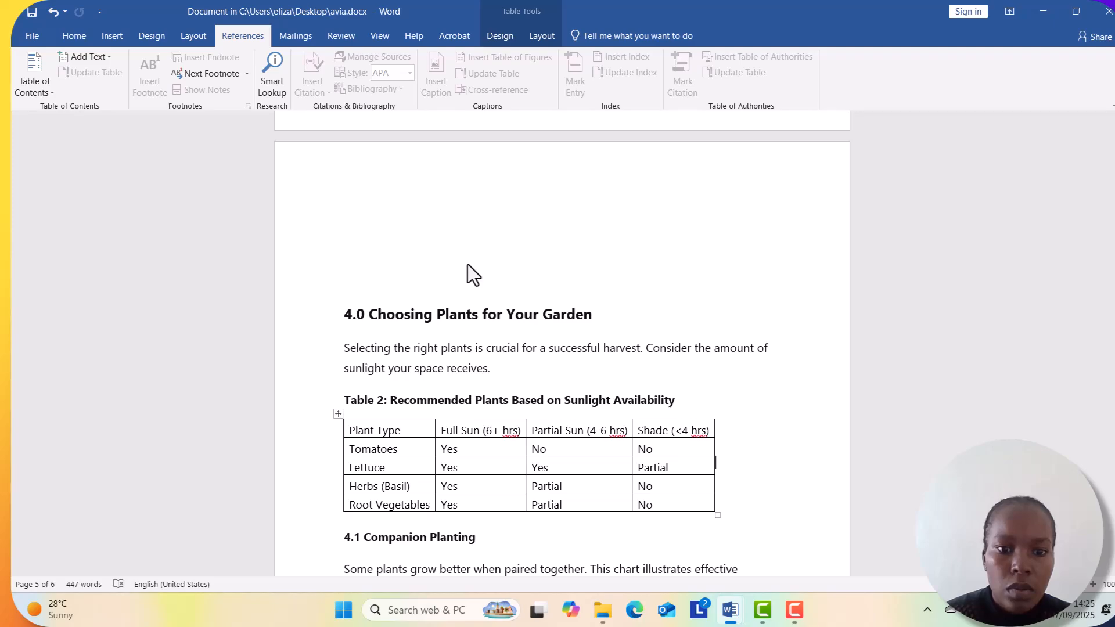
{"action": "key", "text": "ctrl+F1"}
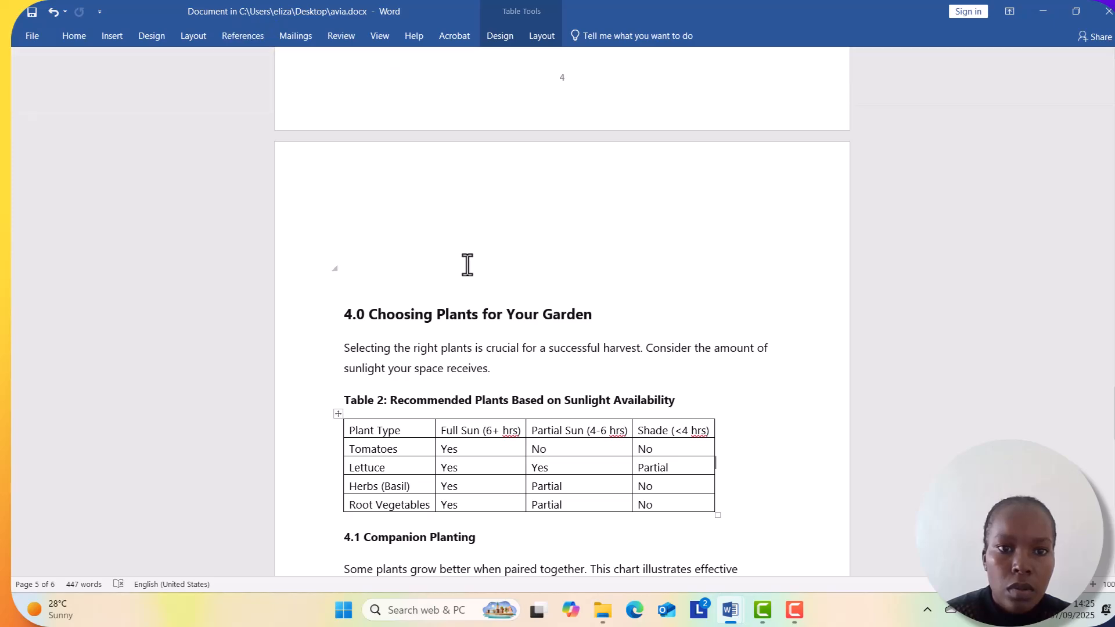
{"action": "left_click", "coordinate": [249, 33]}
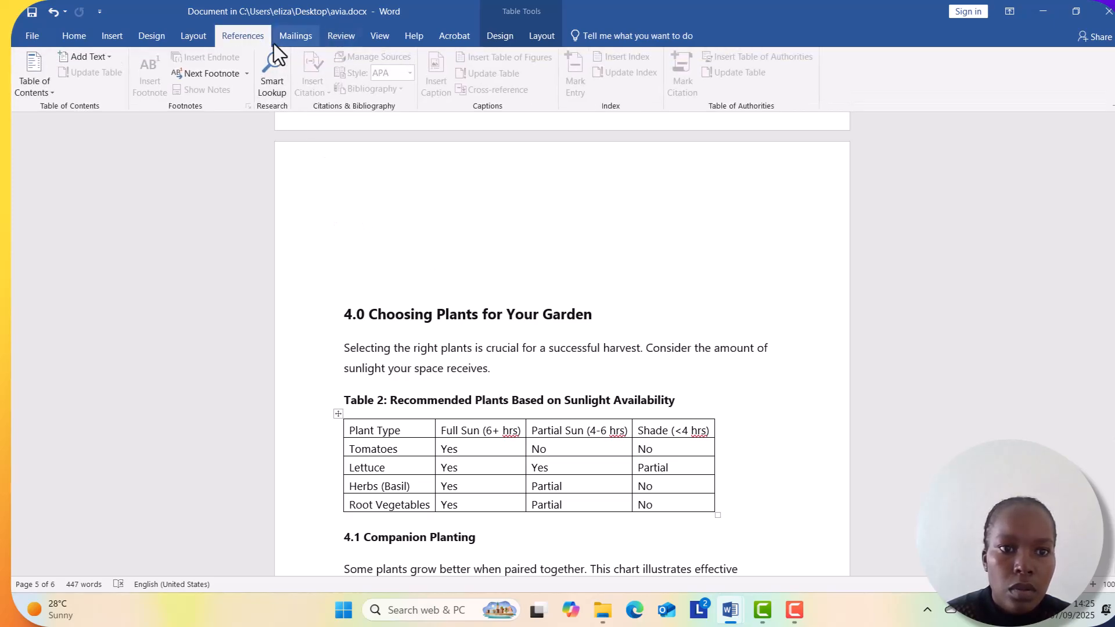
{"action": "left_click", "coordinate": [471, 148]}
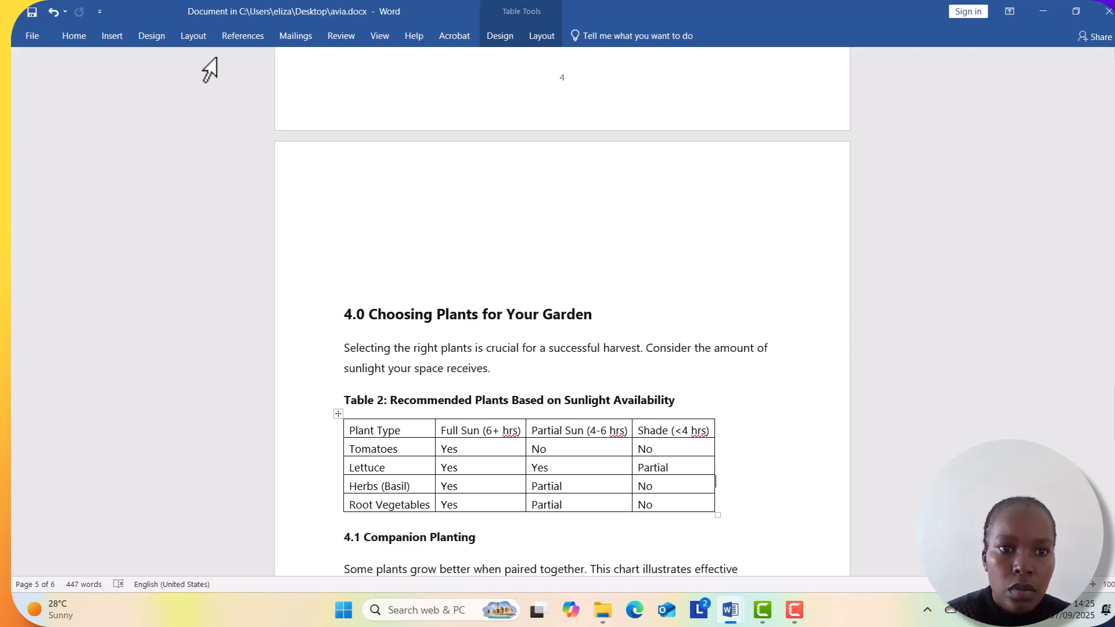
{"action": "left_click", "coordinate": [249, 35]}
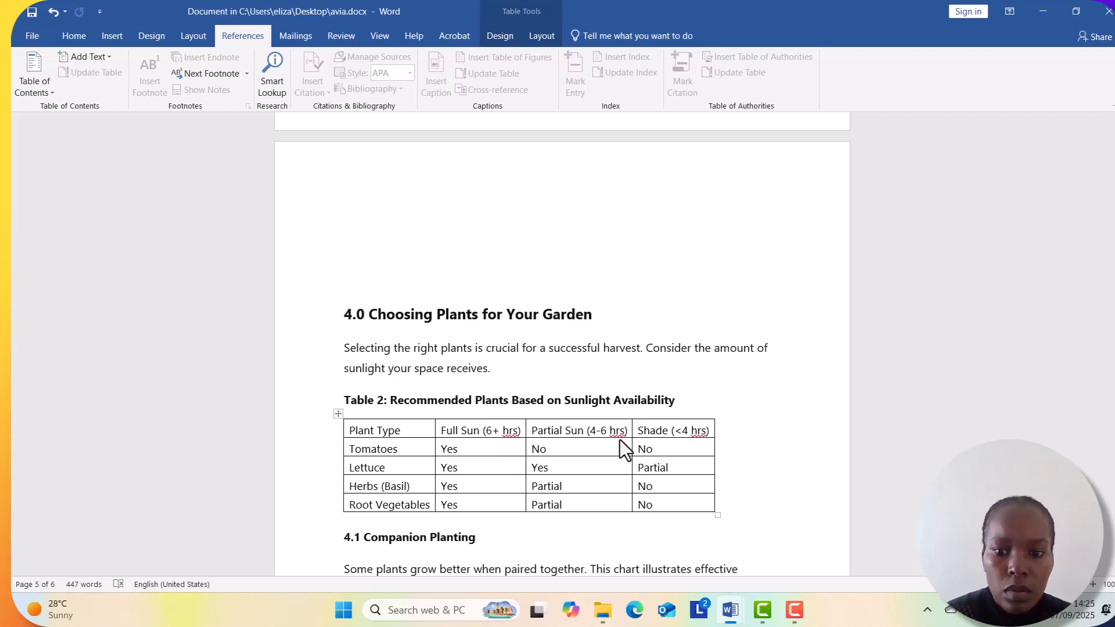
{"action": "left_click", "coordinate": [712, 511]}
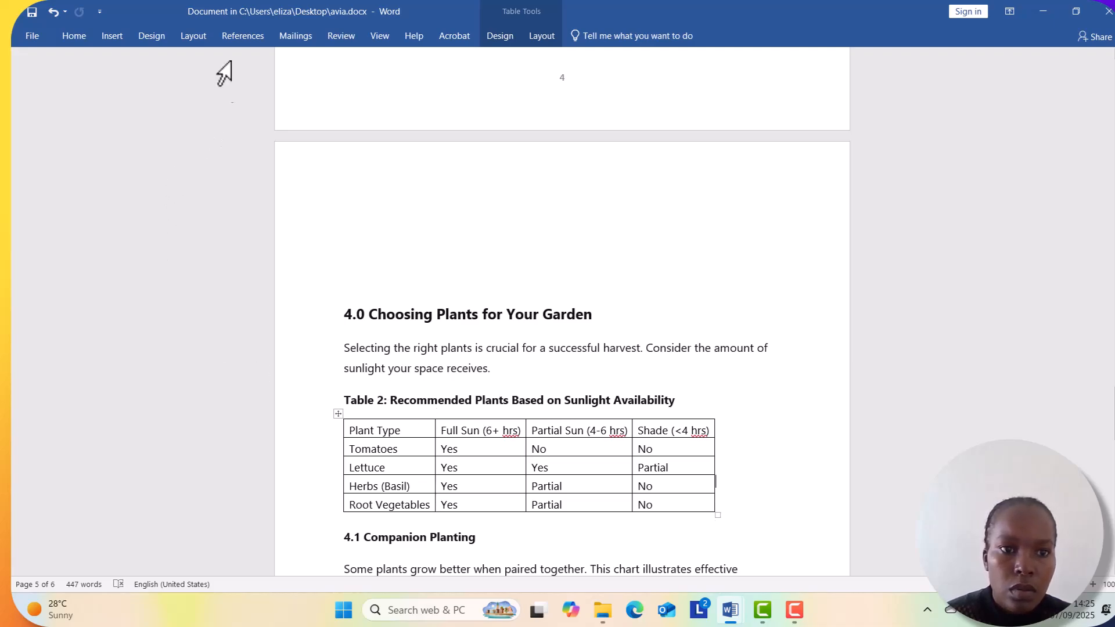
{"action": "left_click", "coordinate": [239, 45]}
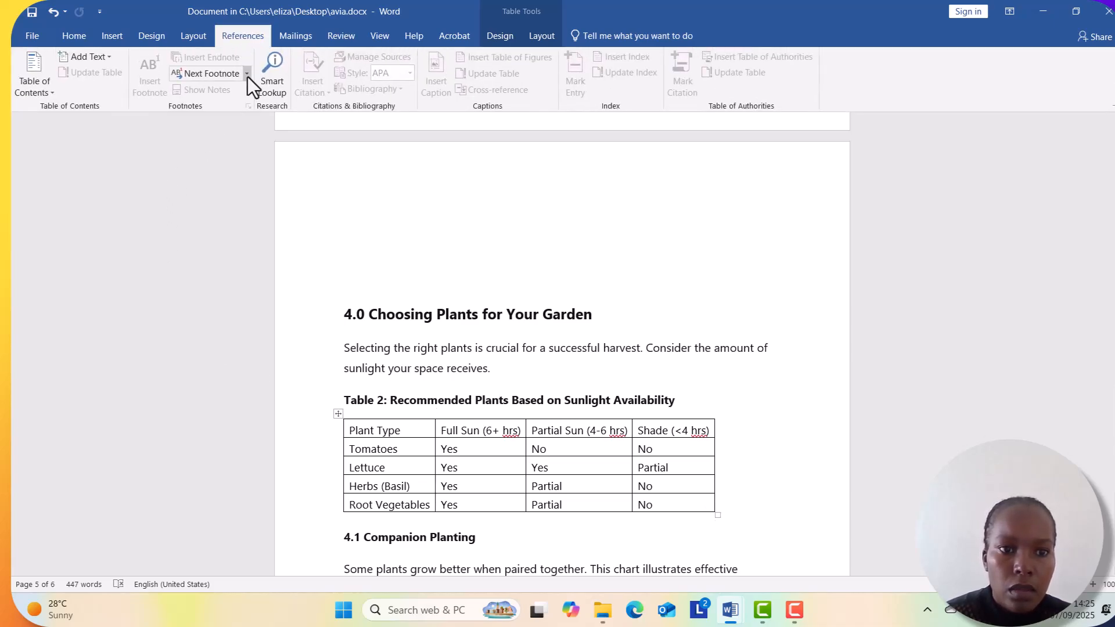
{"action": "left_click", "coordinate": [224, 36]}
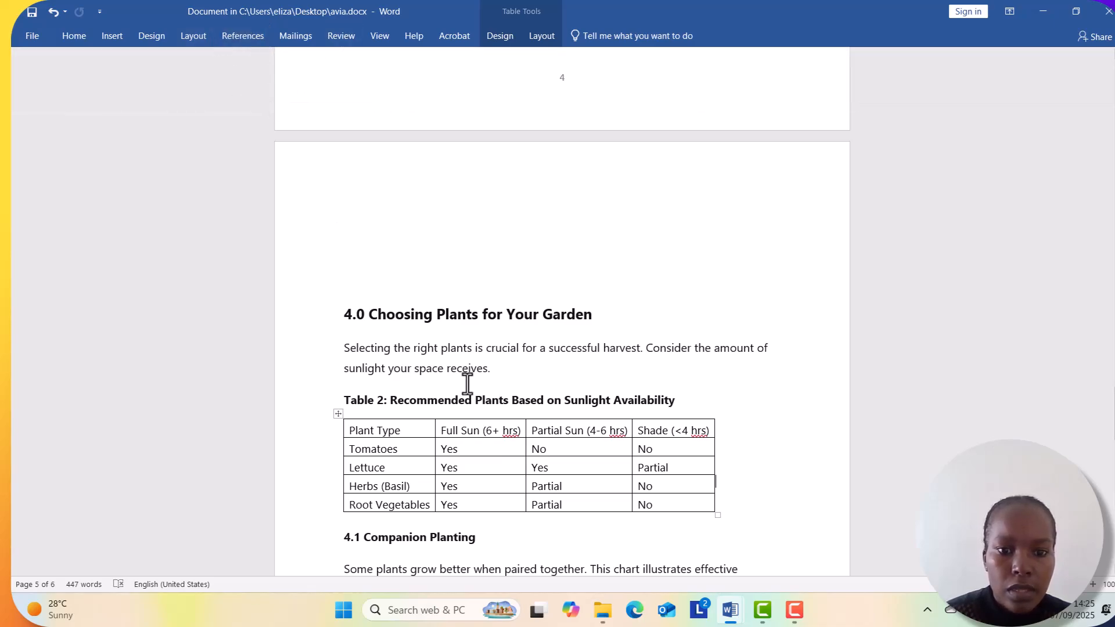
Step: Insert a caption for the recommended plants table in section 4.0, using the Table label and the position below the selected item
{"action": "key", "text": "Down"}
{"action": "key", "text": "Down"}
{"action": "key", "text": "Down"}
{"action": "key", "text": "Down"}
{"action": "key", "text": "Down"}
{"action": "key", "text": "Down"}
{"action": "key", "text": "Down"}
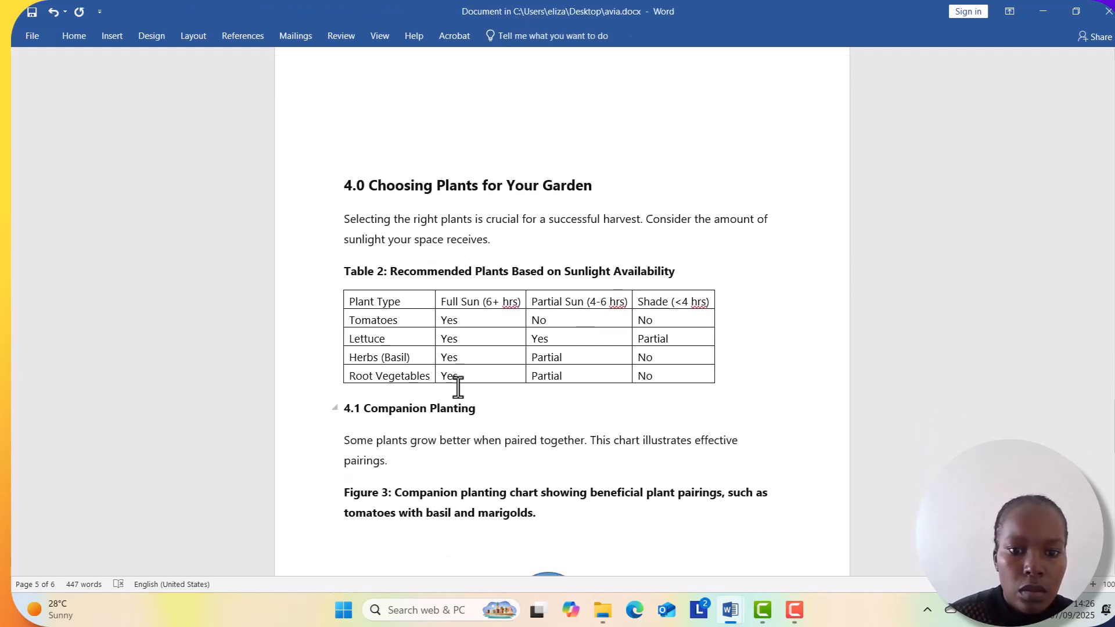
{"action": "double_click", "coordinate": [459, 388]}
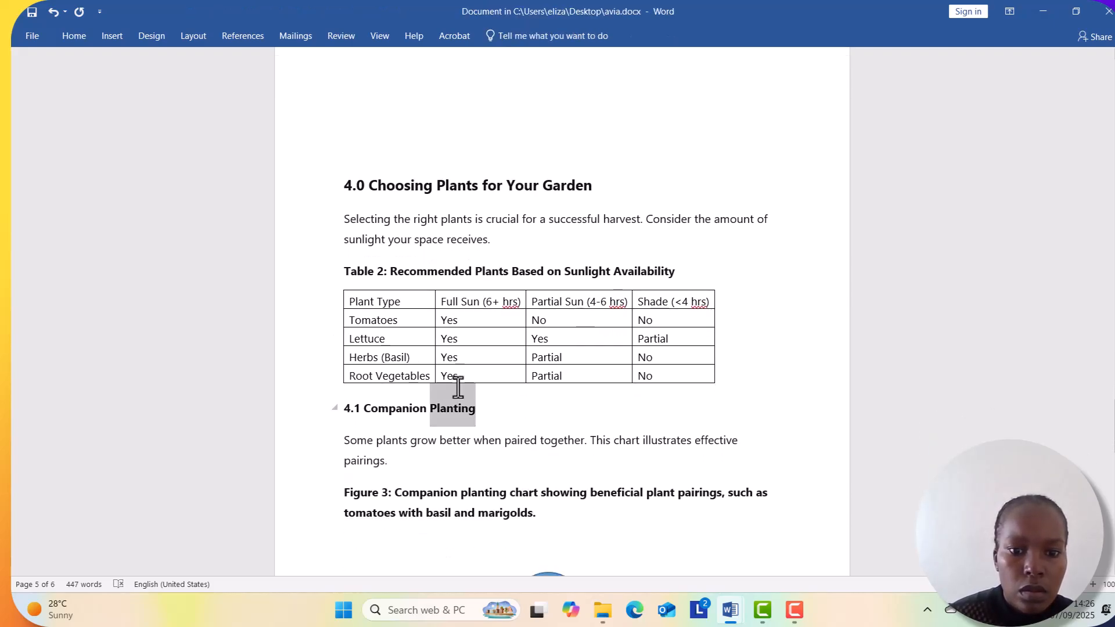
{"action": "left_click", "coordinate": [560, 378]}
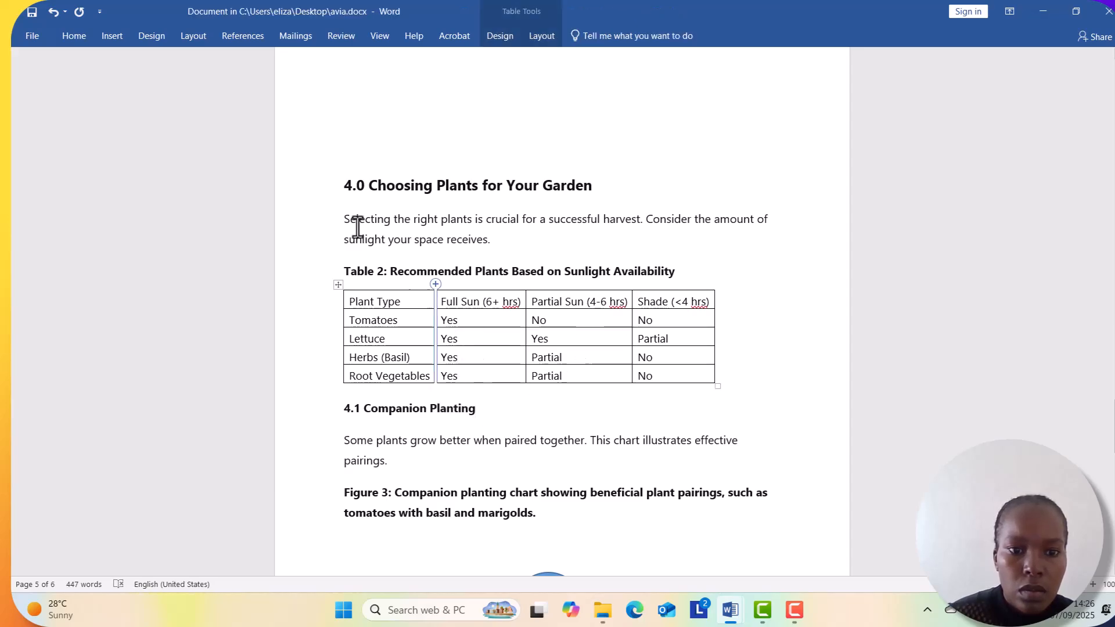
{"action": "left_click", "coordinate": [228, 35]}
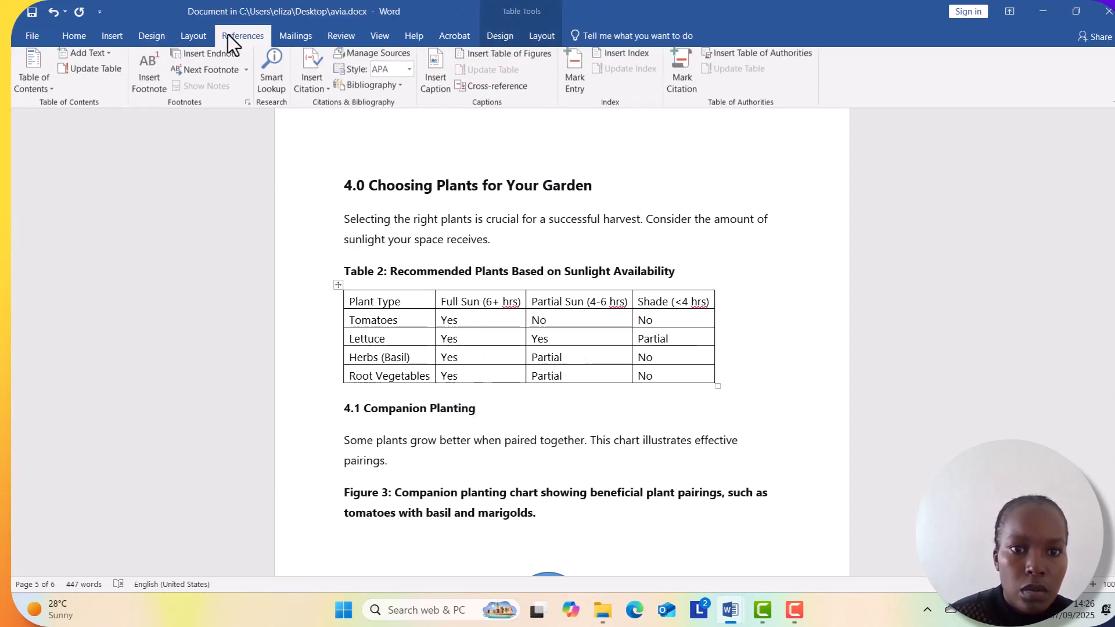
{"action": "left_click", "coordinate": [428, 81]}
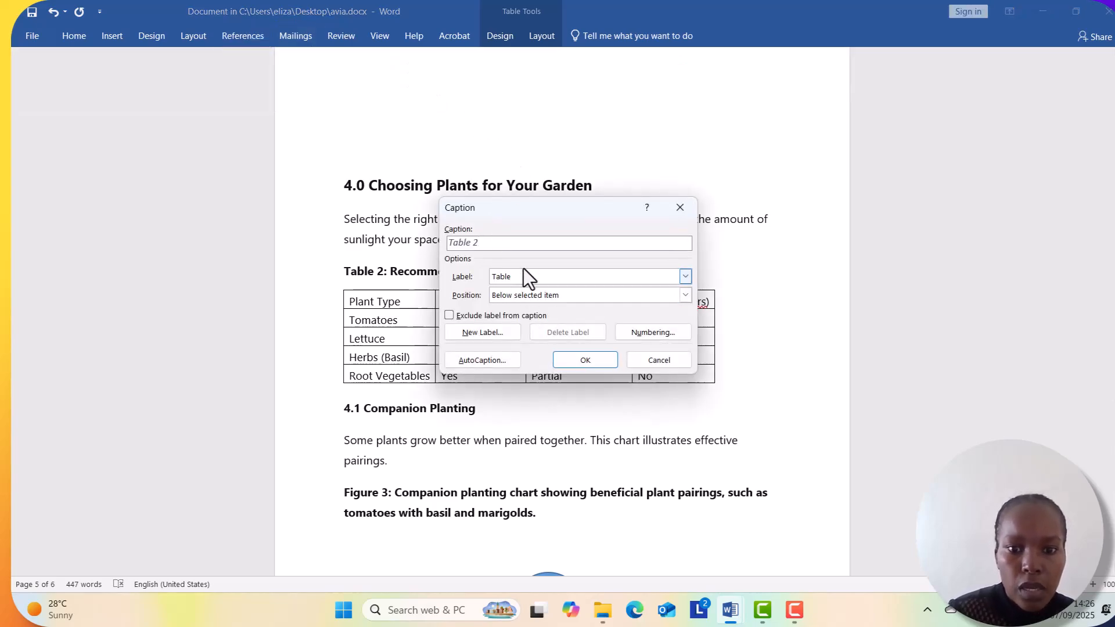
{"action": "left_click", "coordinate": [577, 358]}
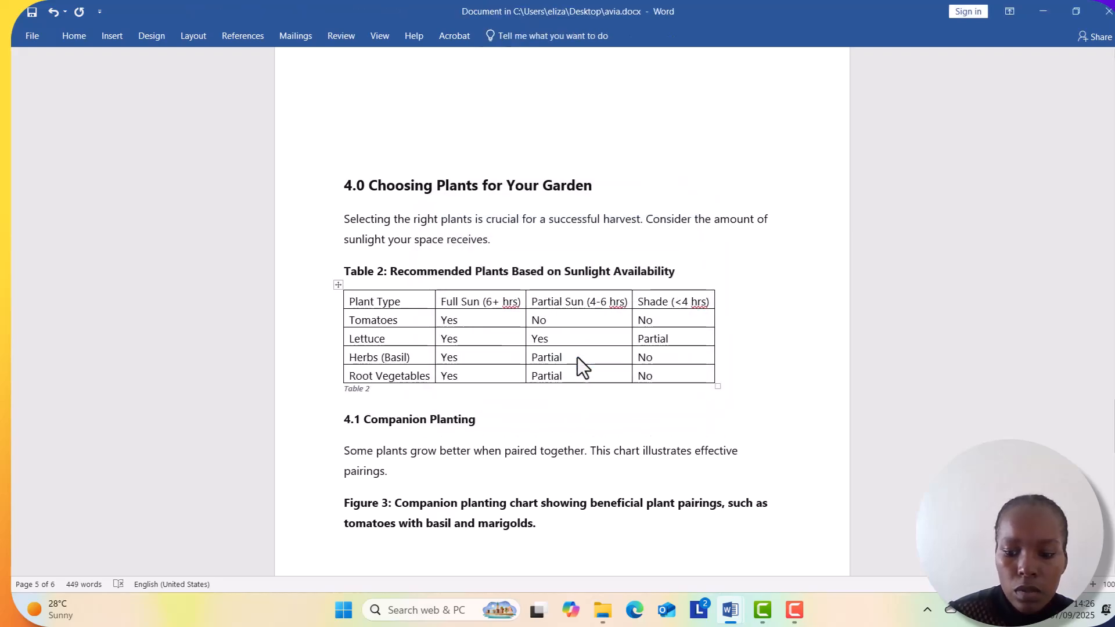
Step: Look through sections 4.1 and 5.0 for the remaining table without a caption
{"action": "key", "text": "Down"}
{"action": "key", "text": "Down"}
{"action": "key", "text": "Down"}
{"action": "key", "text": "Down"}
{"action": "key", "text": "Down"}
{"action": "key", "text": "Down"}
{"action": "key", "text": "Down"}
{"action": "key", "text": "Down"}
{"action": "key", "text": "Down"}
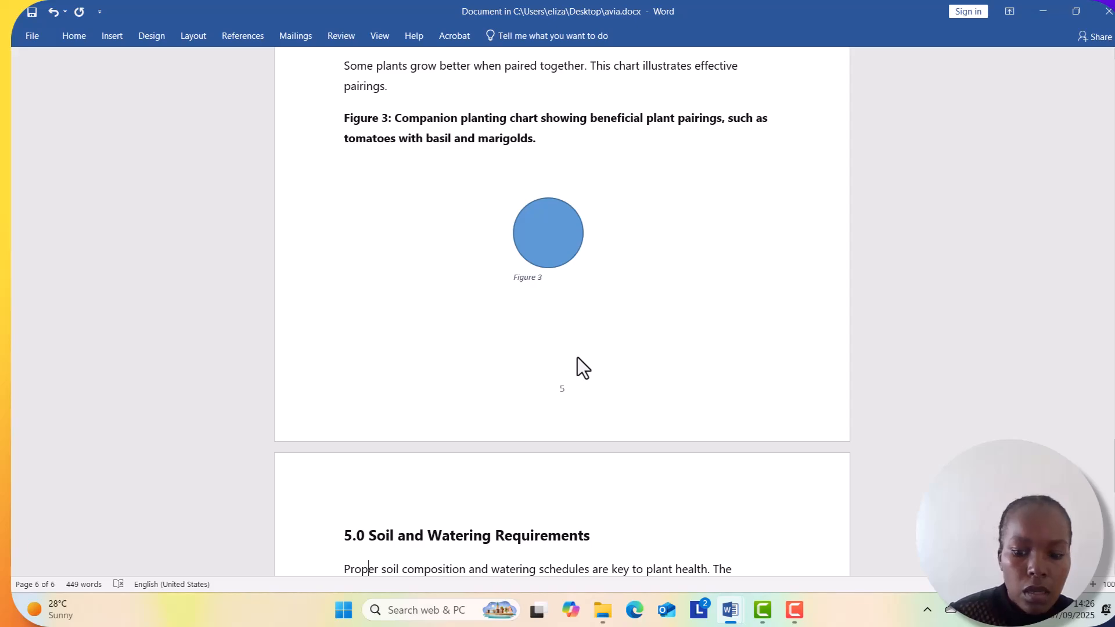
{"action": "key", "text": "Down"}
{"action": "key", "text": "Down"}
{"action": "key", "text": "Down"}
{"action": "key", "text": "Down"}
{"action": "key", "text": "Down"}
{"action": "key", "text": "Down"}
{"action": "key", "text": "Down"}
{"action": "key", "text": "Down"}
{"action": "key", "text": "Down"}
{"action": "key", "text": "Down"}
{"action": "key", "text": "Down"}
{"action": "key", "text": "Down"}
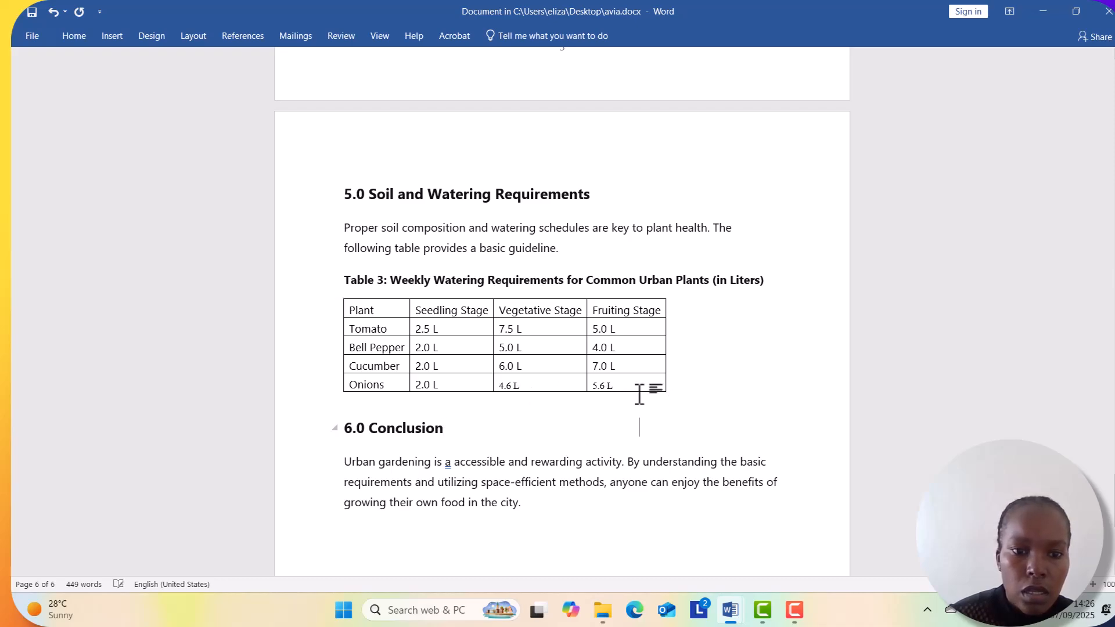
Step: Try to insert a Table caption for the weekly watering table at the end of the 6.0 Conclusion heading, and undo it
{"action": "key", "text": "ctrl+z"}
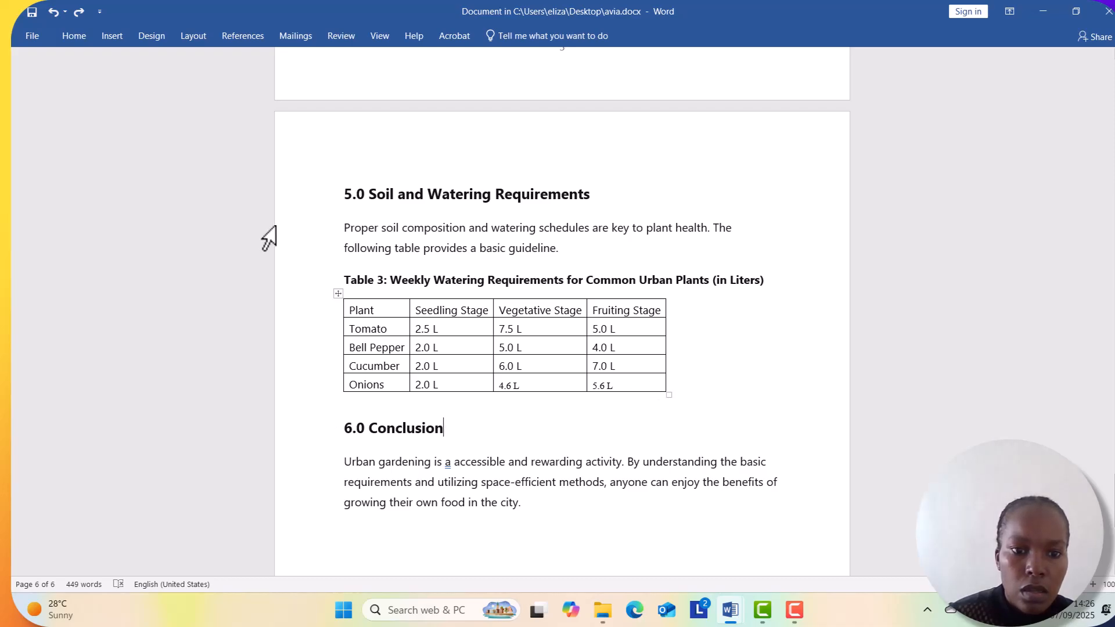
{"action": "left_click", "coordinate": [246, 44]}
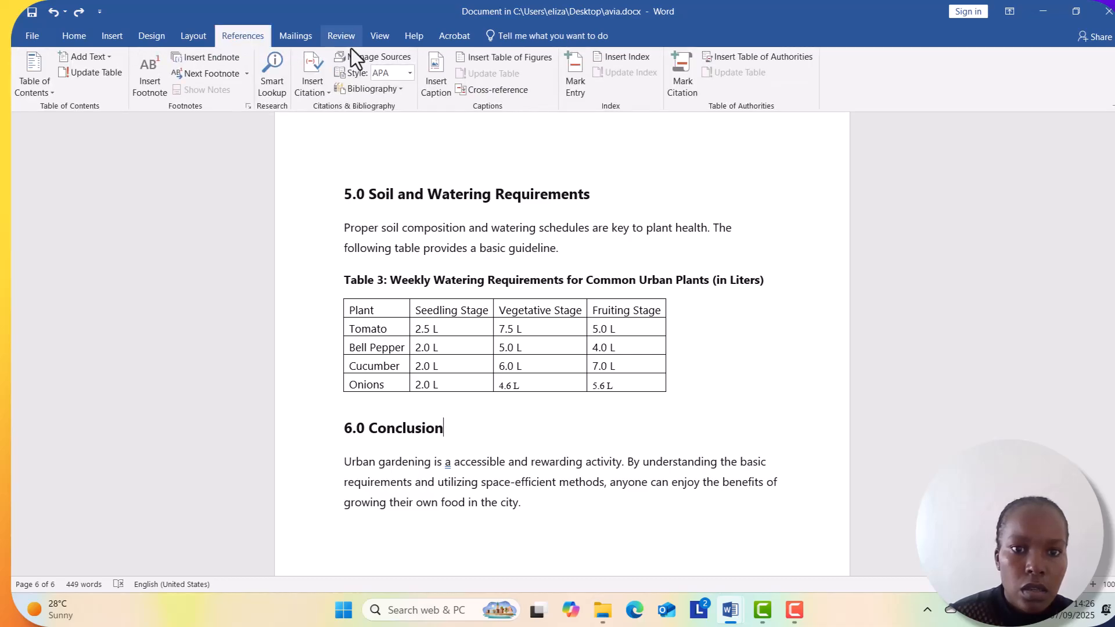
{"action": "left_click", "coordinate": [440, 68]}
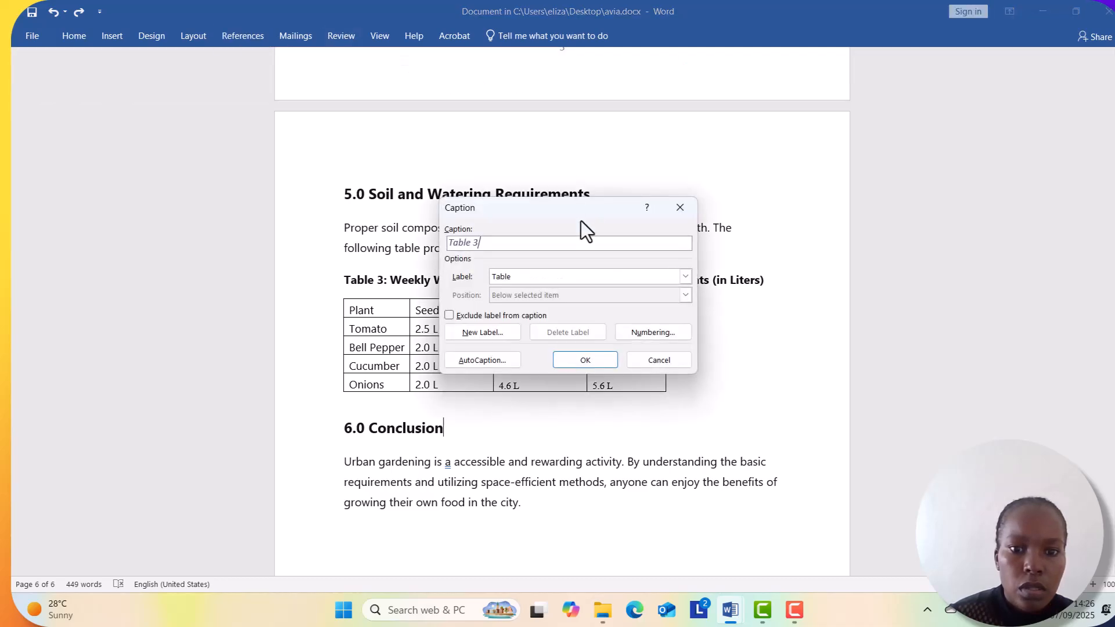
{"action": "left_click", "coordinate": [585, 361]}
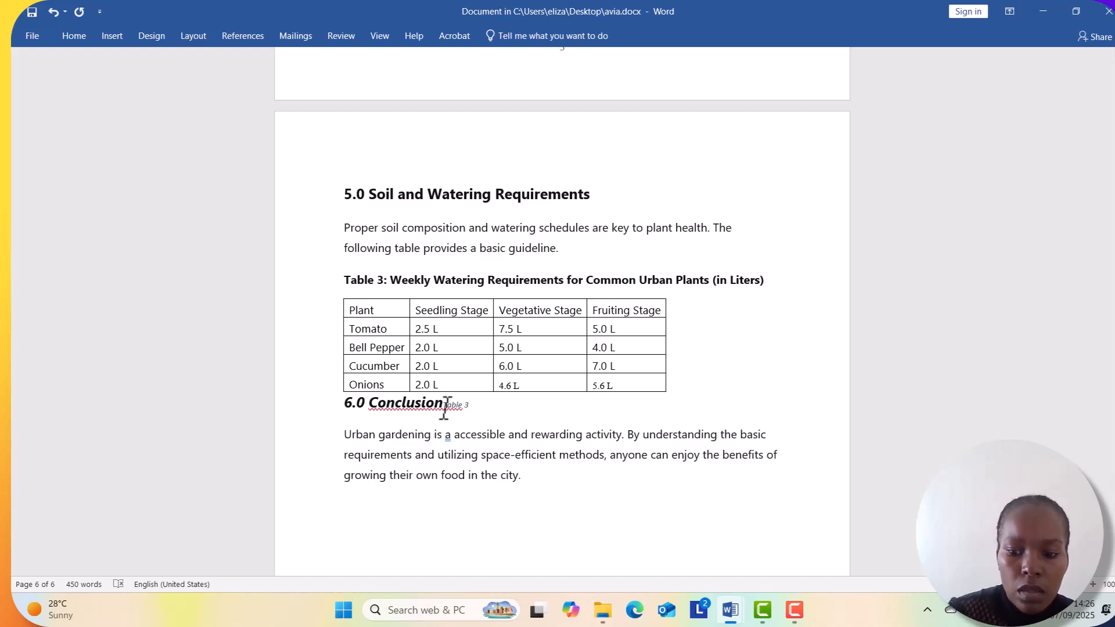
{"action": "left_click", "coordinate": [471, 405]}
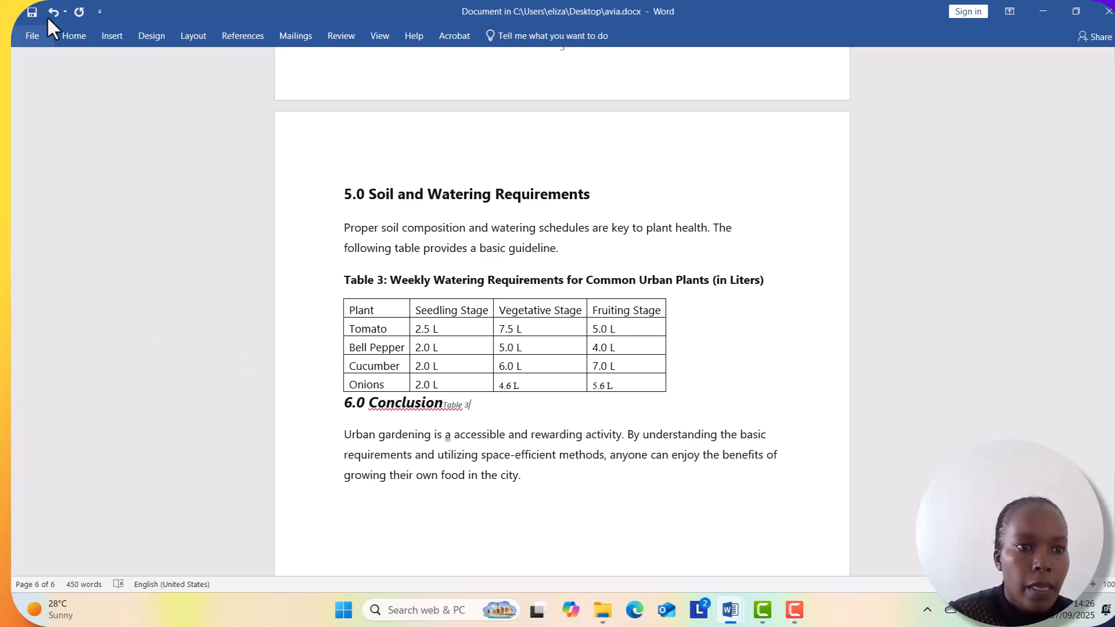
{"action": "left_click", "coordinate": [46, 10]}
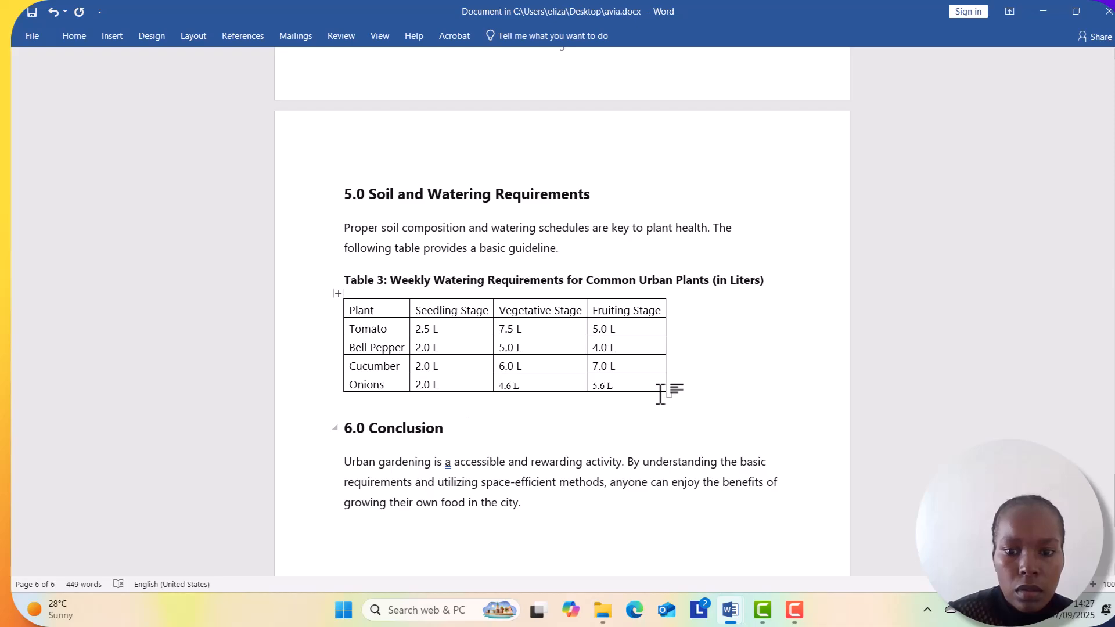
Step: Insert a Table caption beside the weekly watering requirements table in section 5.0, and add a blank line before the 6.0 Conclusion heading
{"action": "key", "text": "ctrl+z"}
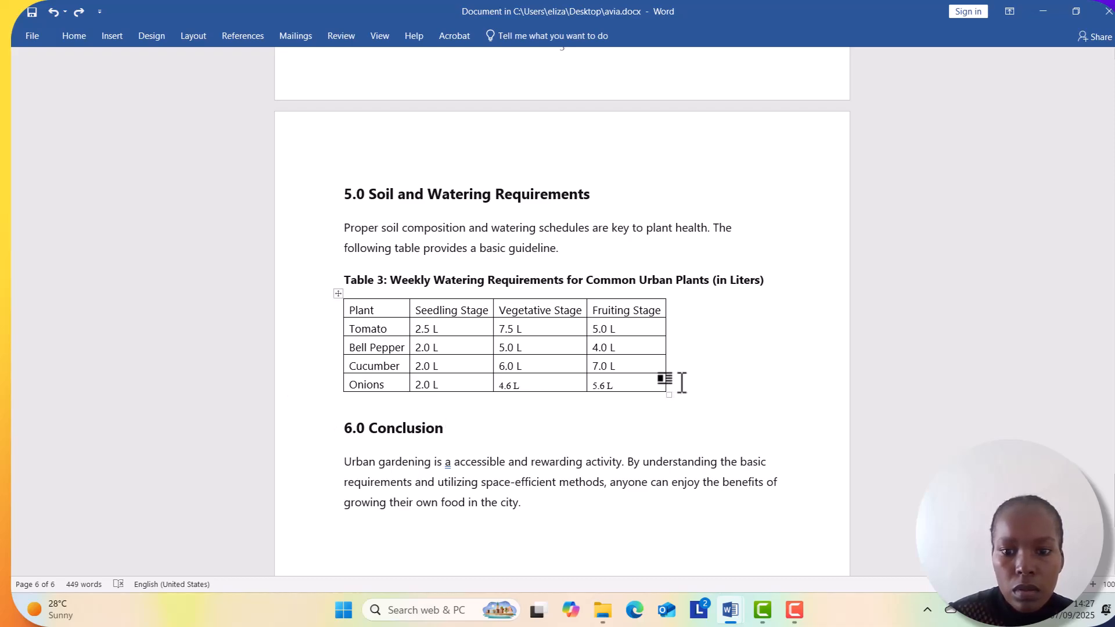
{"action": "key", "text": "ctrl+y"}
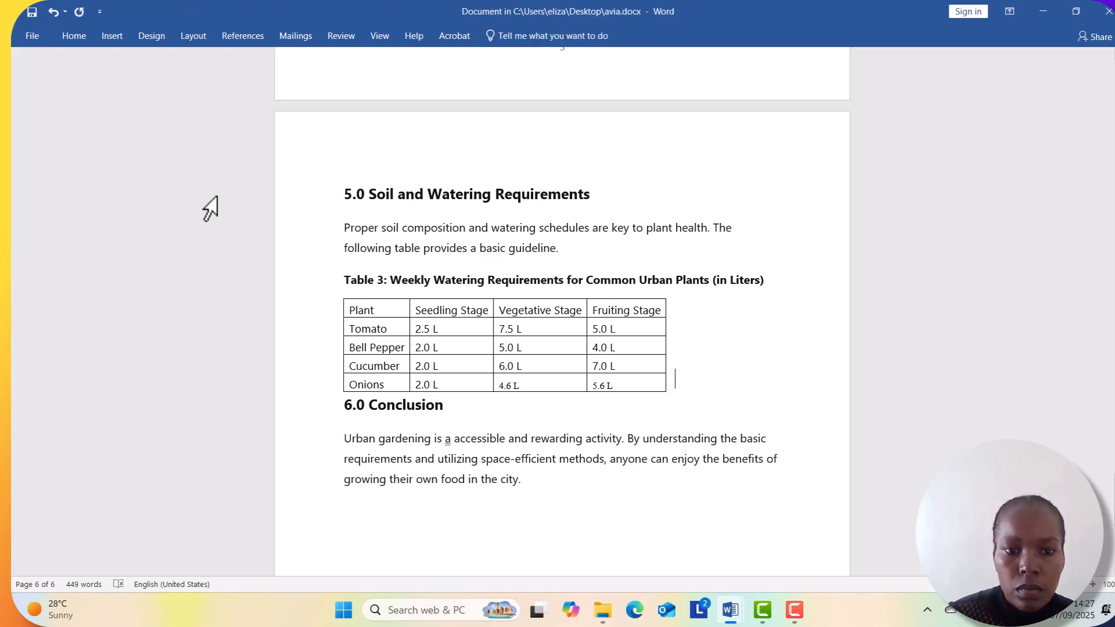
{"action": "left_click", "coordinate": [238, 36]}
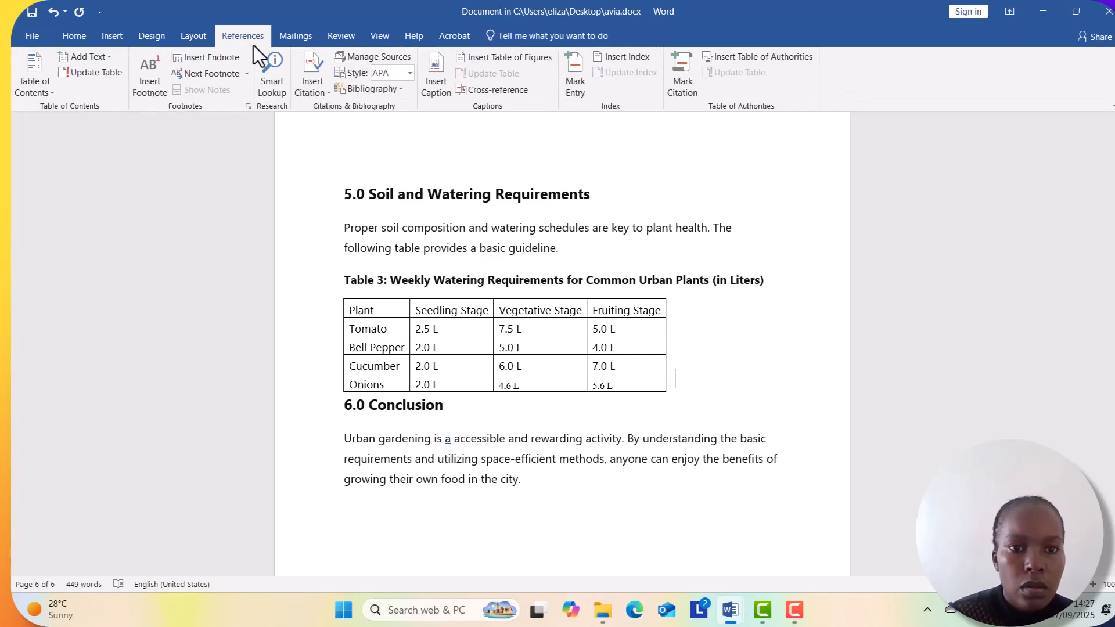
{"action": "left_click", "coordinate": [434, 83]}
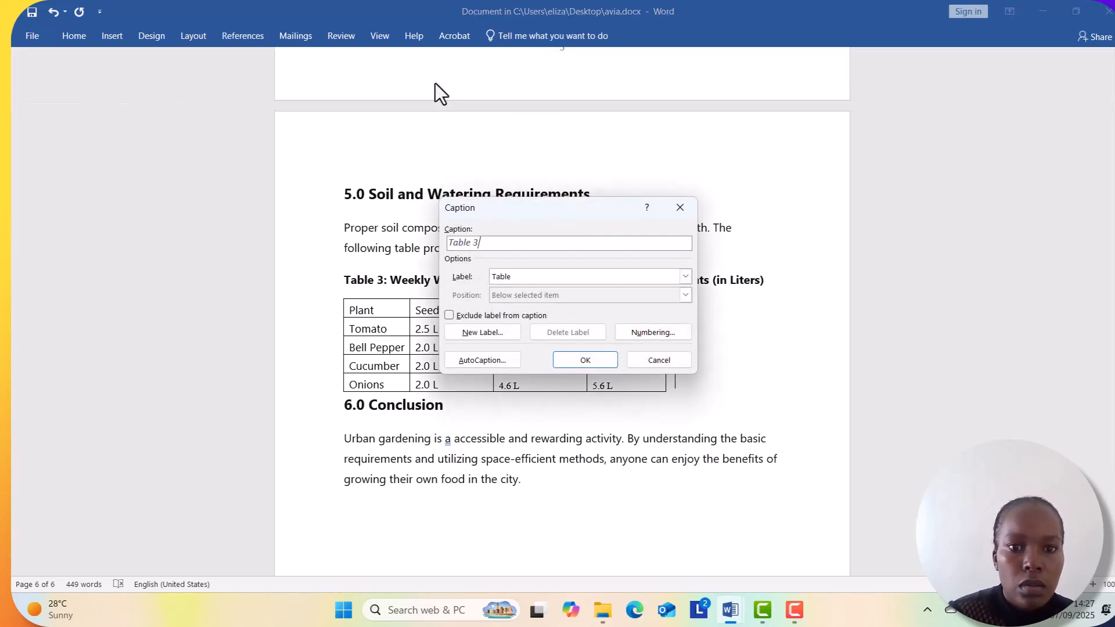
{"action": "left_click", "coordinate": [575, 356]}
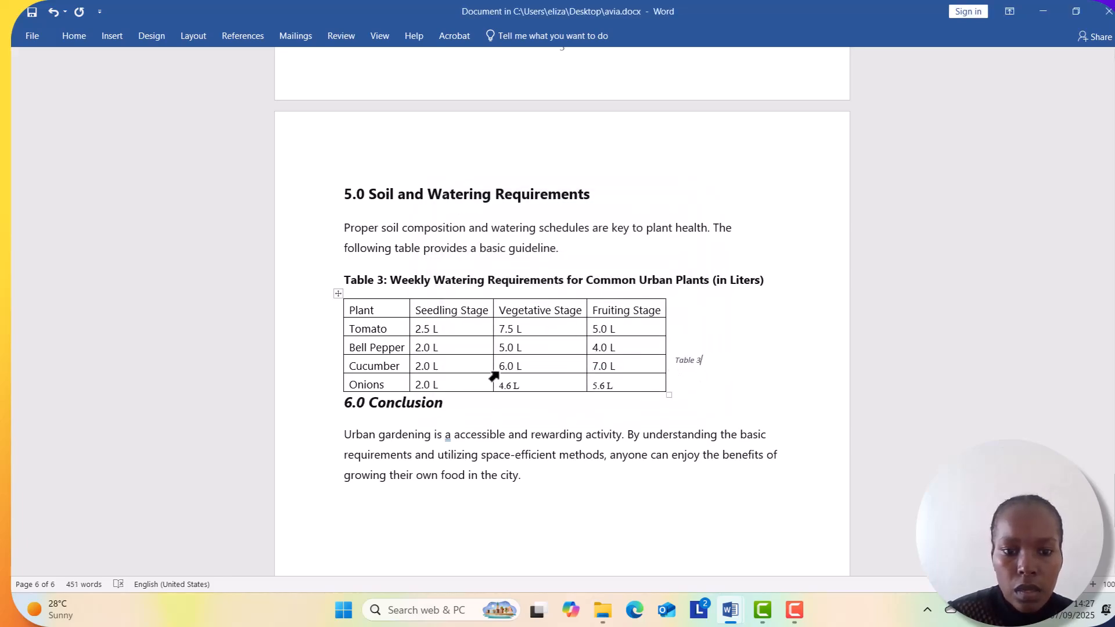
{"action": "left_click", "coordinate": [343, 405]}
{"action": "key", "text": "Return"}
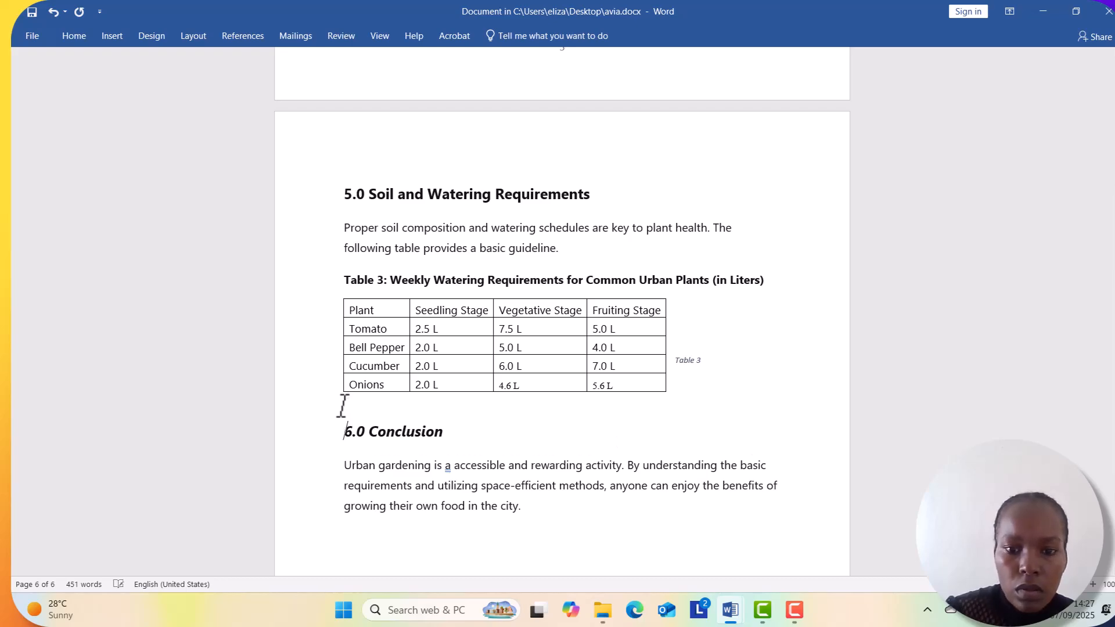
{"action": "double_click", "coordinate": [693, 361]}
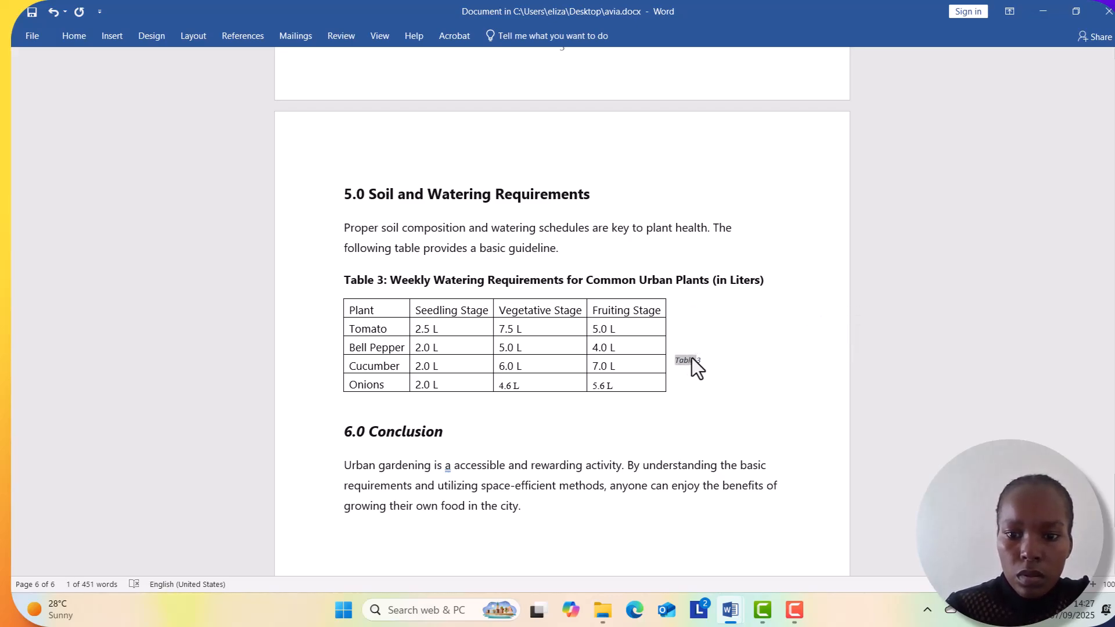
{"action": "left_click", "coordinate": [724, 496]}
{"action": "key", "text": "Down"}
{"action": "key", "text": "Down"}
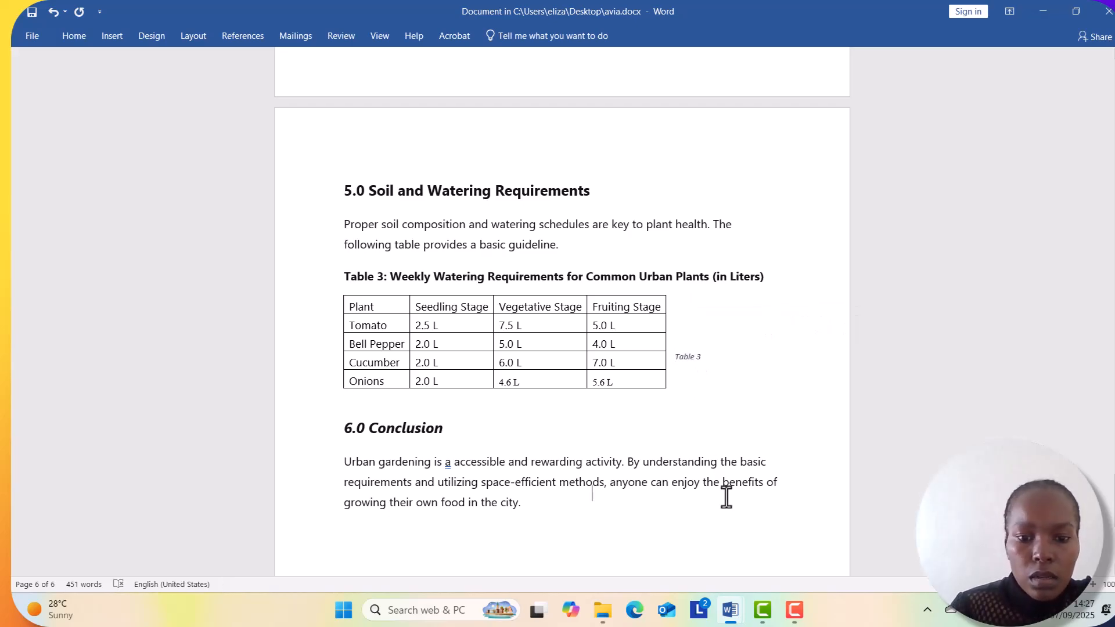
{"action": "scroll", "coordinate": [726, 496], "scroll_direction": "up", "scroll_amount": 15}
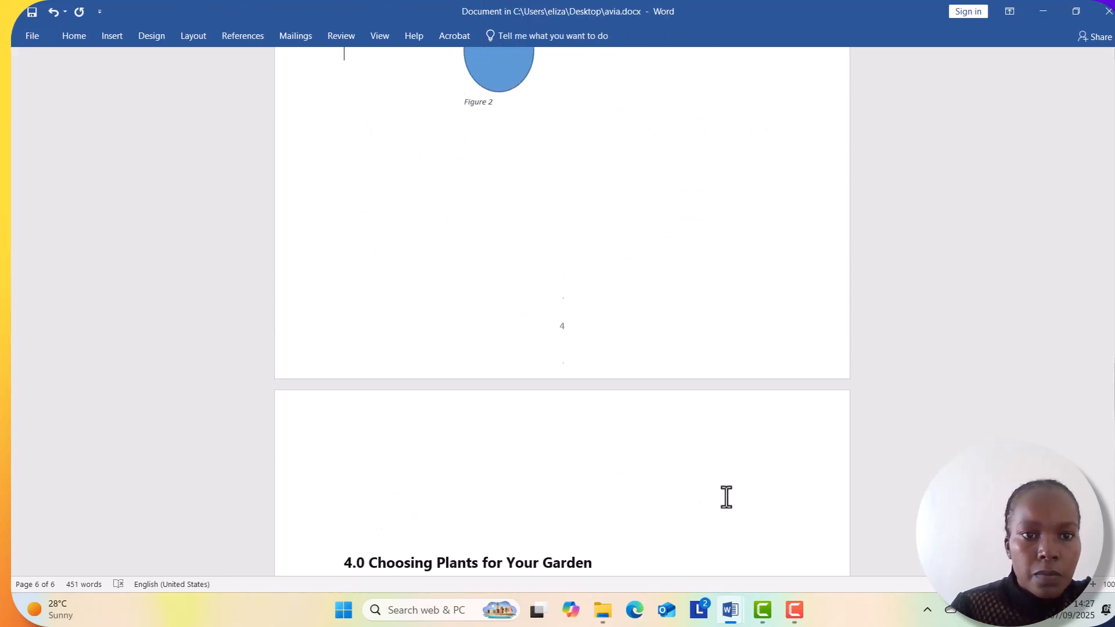
{"action": "scroll", "coordinate": [726, 496], "scroll_direction": "up", "scroll_amount": 3}
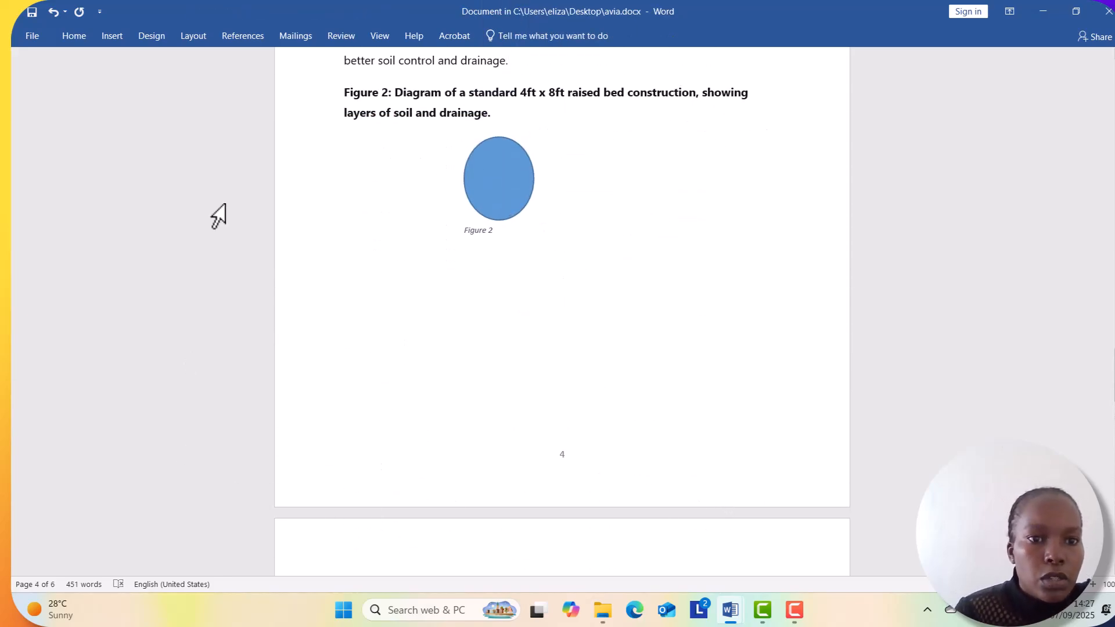
{"action": "left_click", "coordinate": [242, 42]}
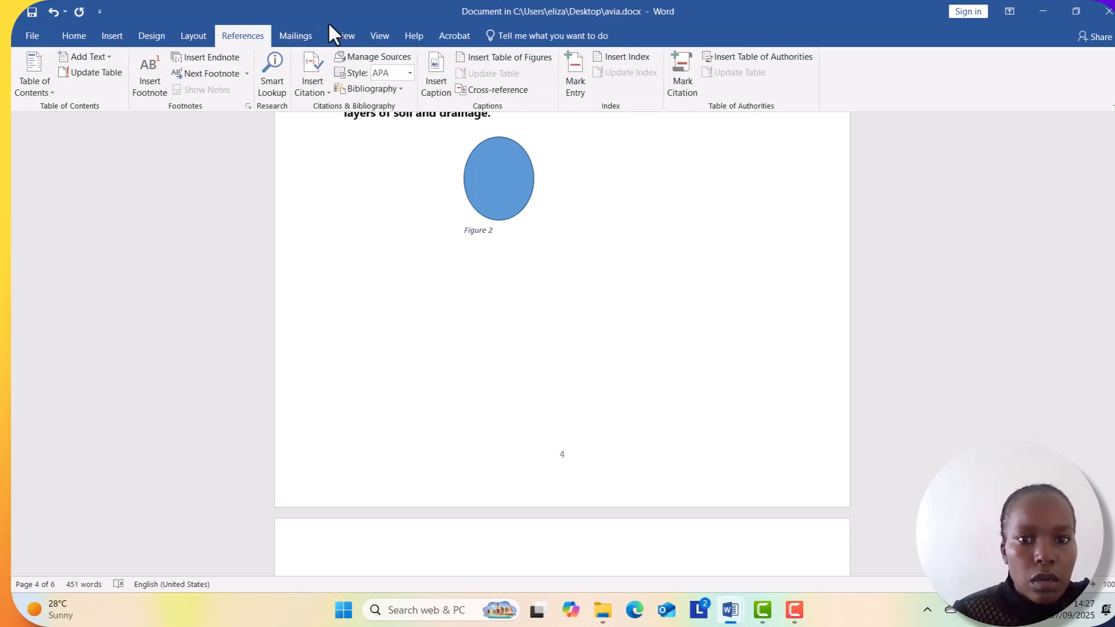
{"action": "left_click", "coordinate": [490, 57]}
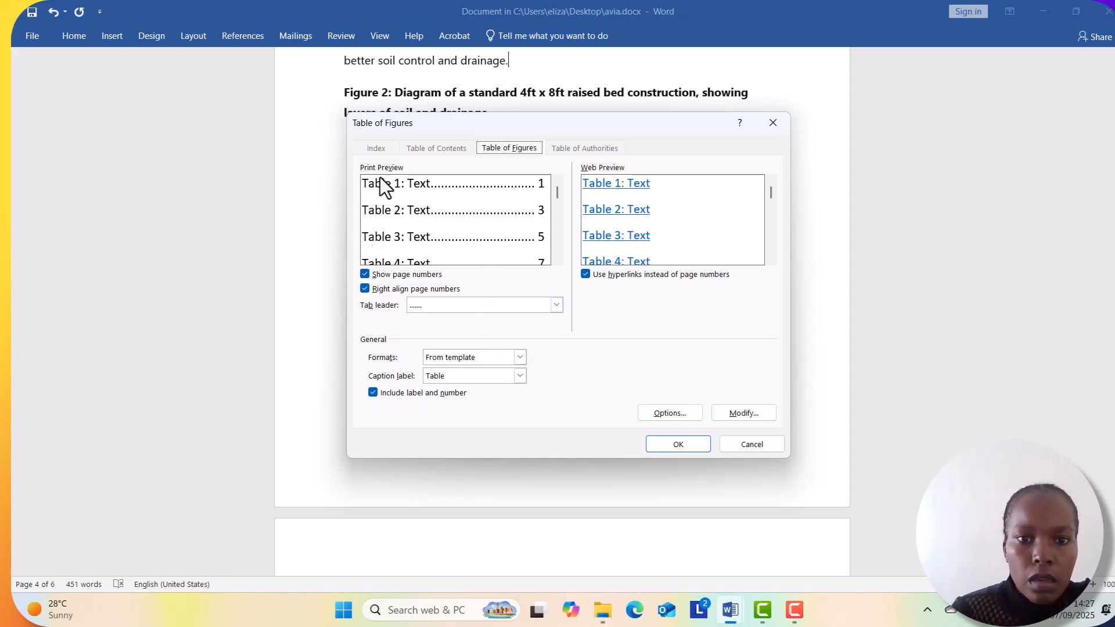
{"action": "left_click", "coordinate": [774, 125]}
Step: Insert a table of figures below the List of Figures heading, using the From template format and the Figure caption label
{"action": "scroll", "coordinate": [776, 122], "scroll_direction": "up", "scroll_amount": 20}
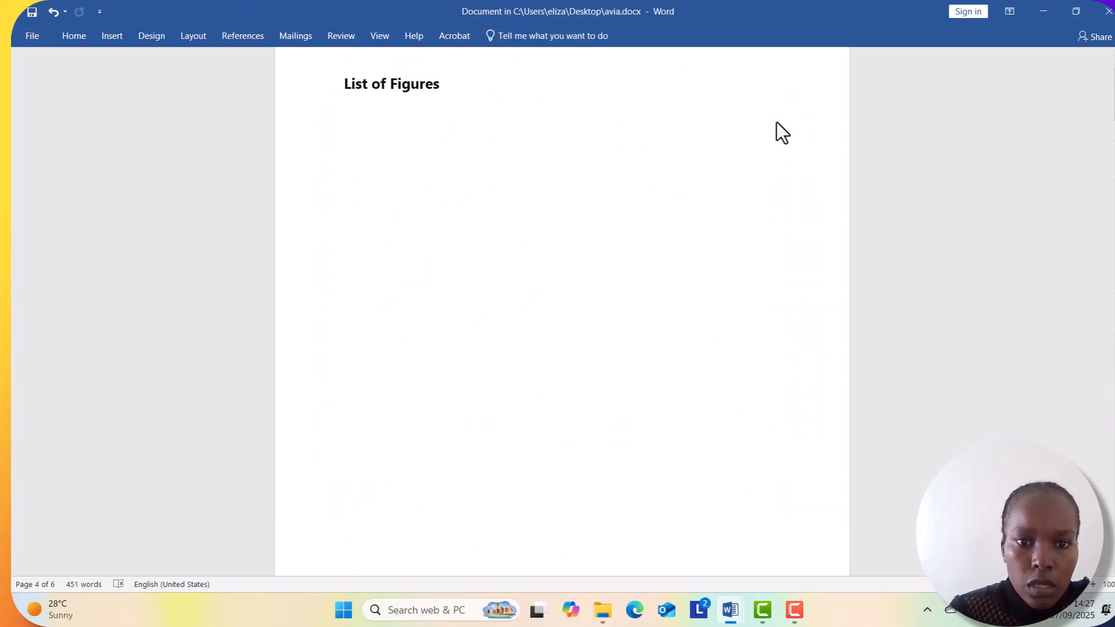
{"action": "left_click", "coordinate": [360, 166]}
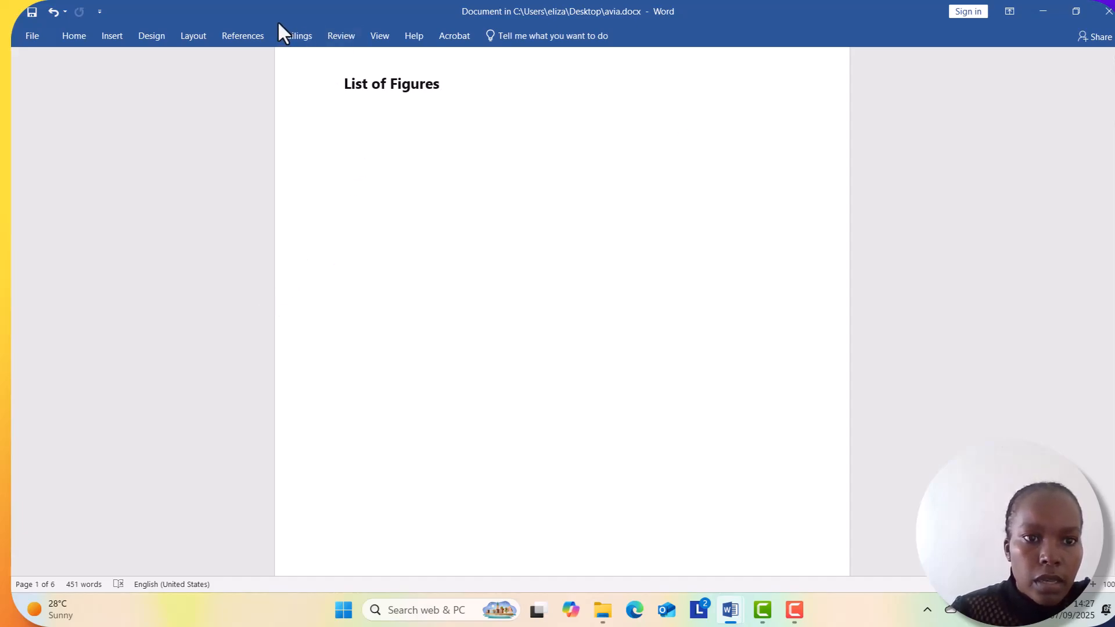
{"action": "left_click", "coordinate": [252, 37]}
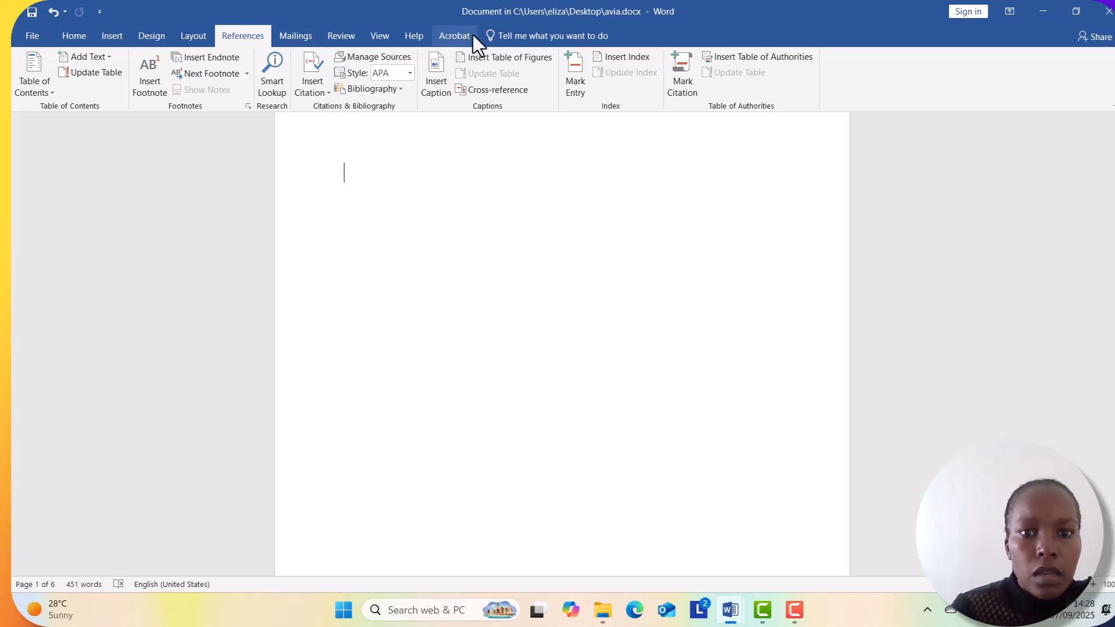
{"action": "left_click", "coordinate": [491, 57]}
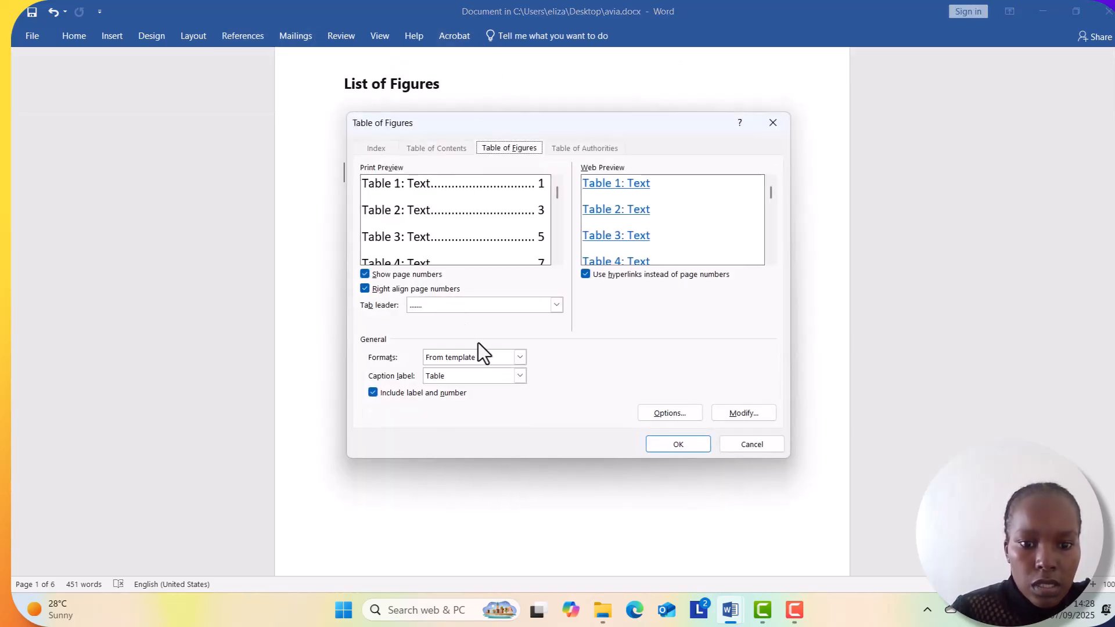
{"action": "left_click", "coordinate": [520, 357]}
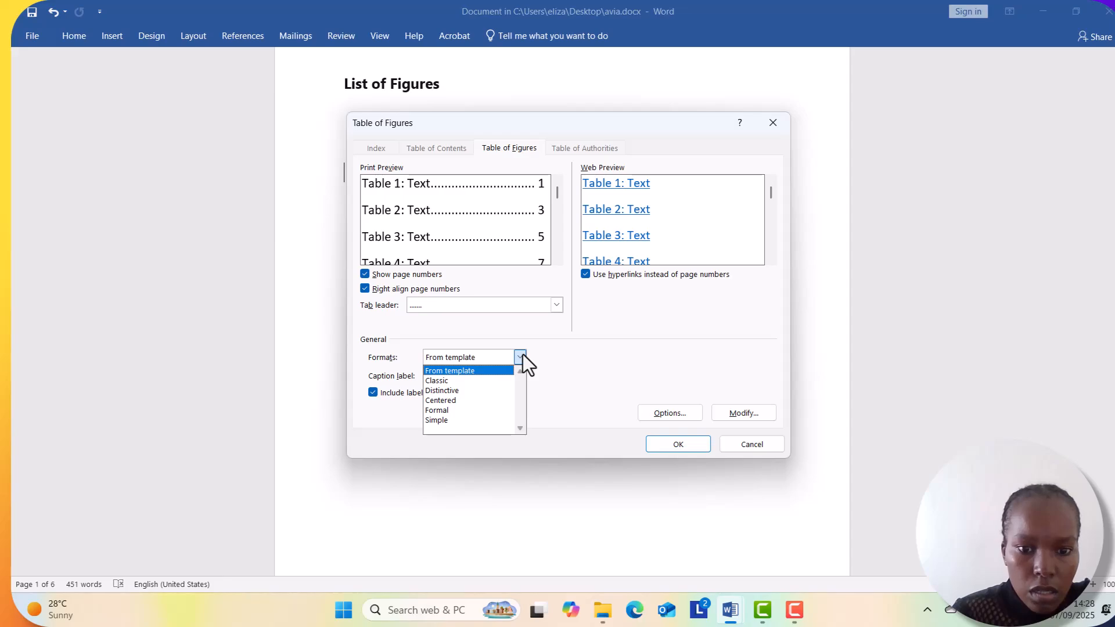
{"action": "left_click", "coordinate": [552, 356]}
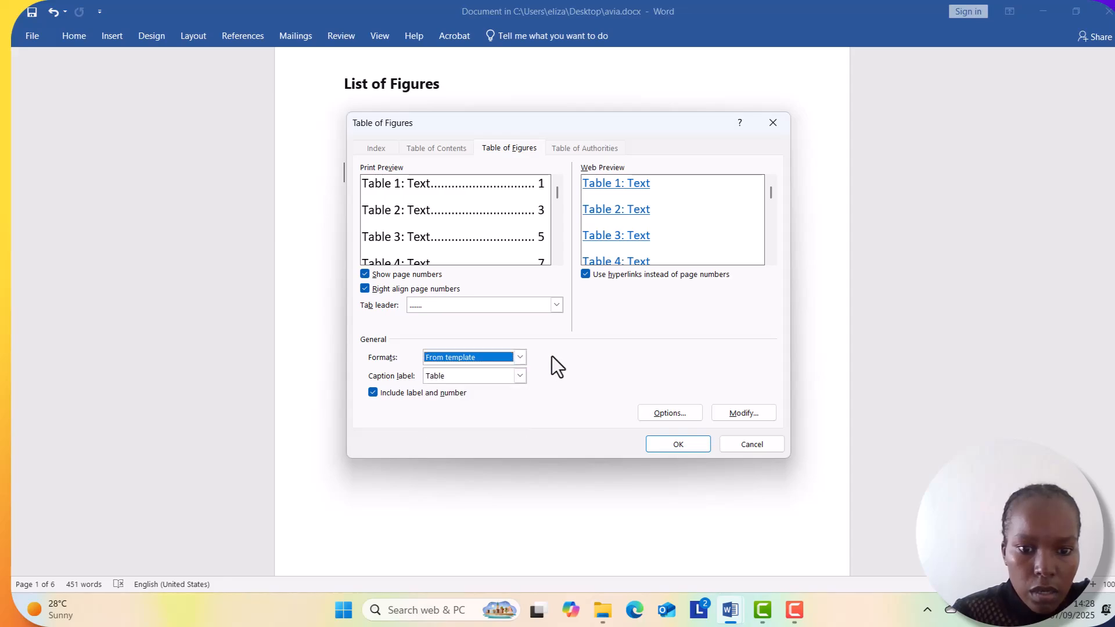
{"action": "left_click", "coordinate": [515, 376]}
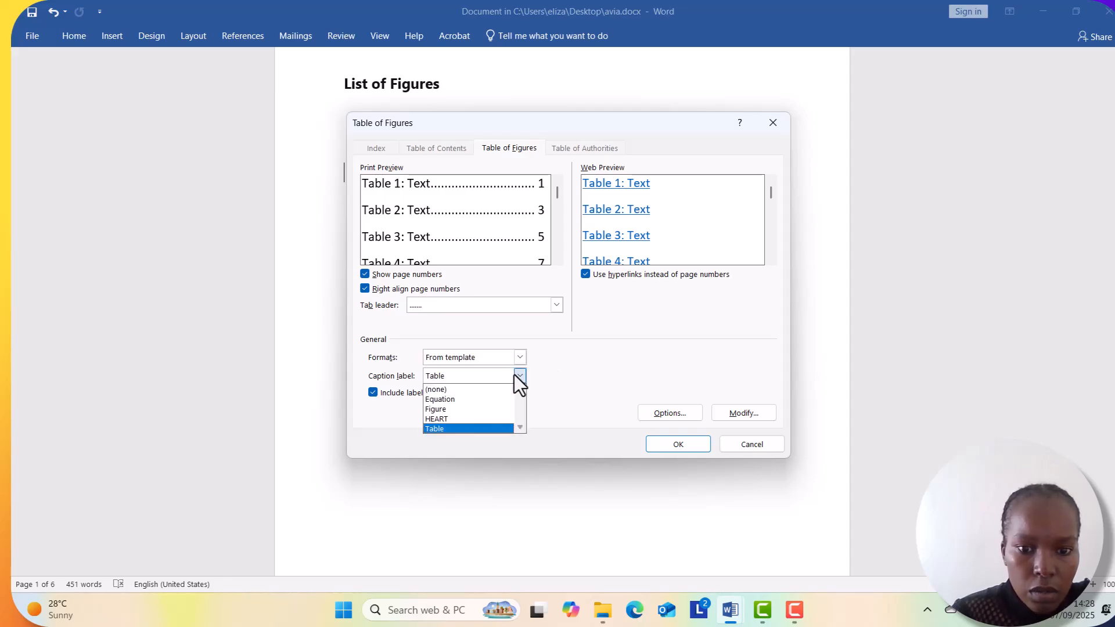
{"action": "left_click", "coordinate": [476, 407]}
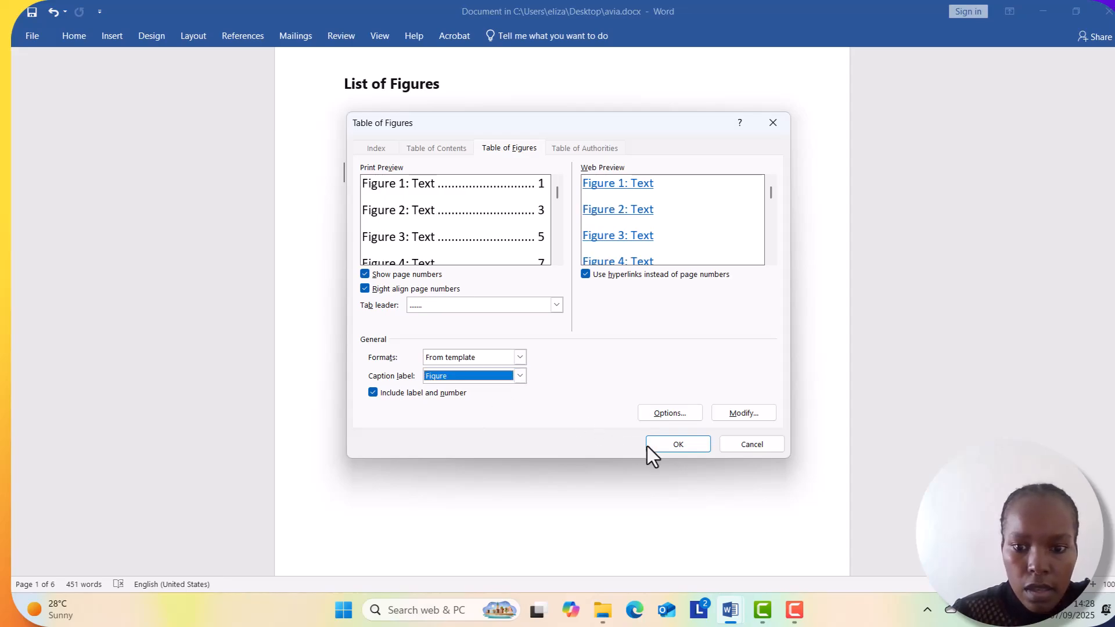
{"action": "left_click", "coordinate": [674, 446]}
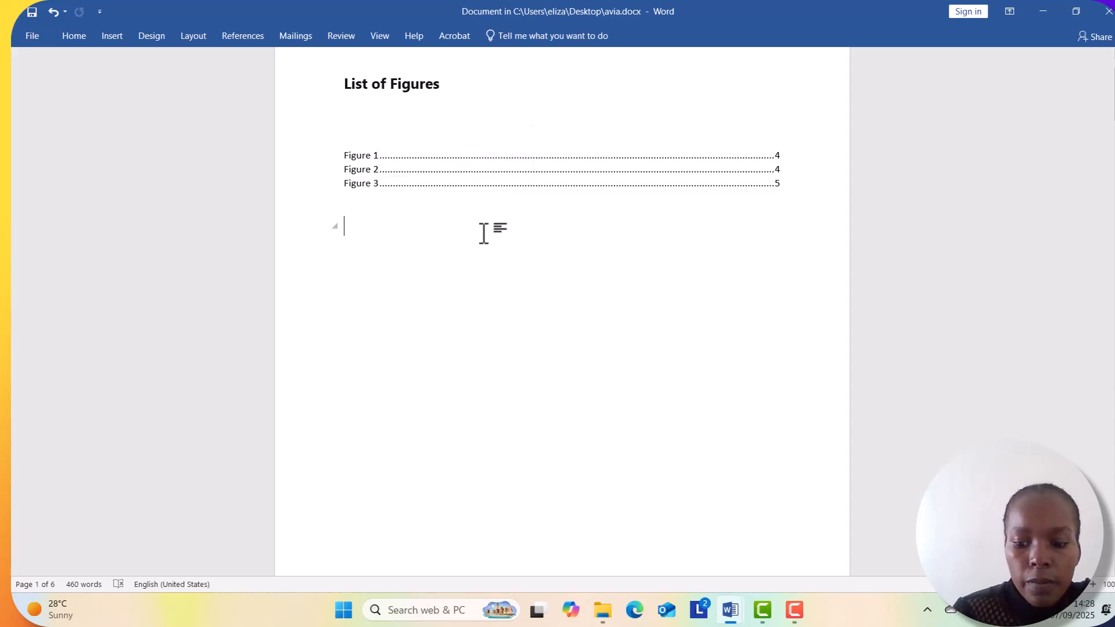
Step: Insert a table of figures below the List of Tables heading on the second page, using the Table caption label
{"action": "key", "text": "Down"}
{"action": "key", "text": "Down"}
{"action": "key", "text": "Down"}
{"action": "key", "text": "Down"}
{"action": "key", "text": "Down"}
{"action": "key", "text": "Down"}
{"action": "key", "text": "Down"}
{"action": "key", "text": "Down"}
{"action": "key", "text": "Down"}
{"action": "key", "text": "Down"}
{"action": "key", "text": "Down"}
{"action": "key", "text": "Down"}
{"action": "key", "text": "Down"}
{"action": "key", "text": "Down"}
{"action": "key", "text": "Down"}
{"action": "key", "text": "Down"}
{"action": "key", "text": "Down"}
{"action": "key", "text": "Down"}
{"action": "key", "text": "Down"}
{"action": "key", "text": "Down"}
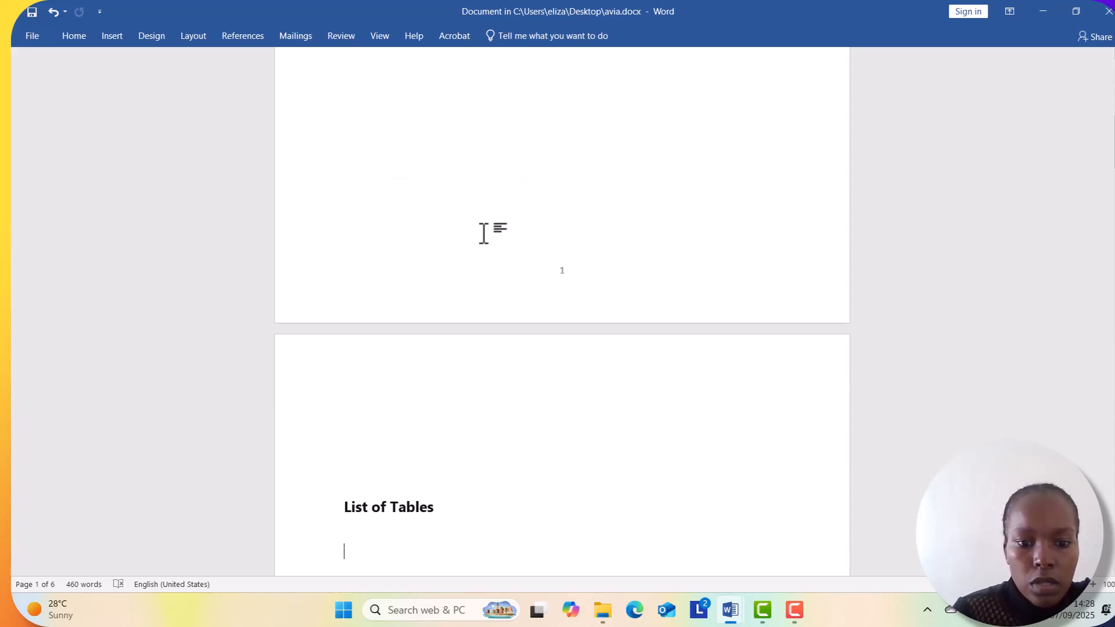
{"action": "key", "text": "Down"}
{"action": "key", "text": "Down"}
{"action": "key", "text": "Down"}
{"action": "key", "text": "Down"}
{"action": "key", "text": "Down"}
{"action": "key", "text": "Down"}
{"action": "key", "text": "Down"}
{"action": "key", "text": "Down"}
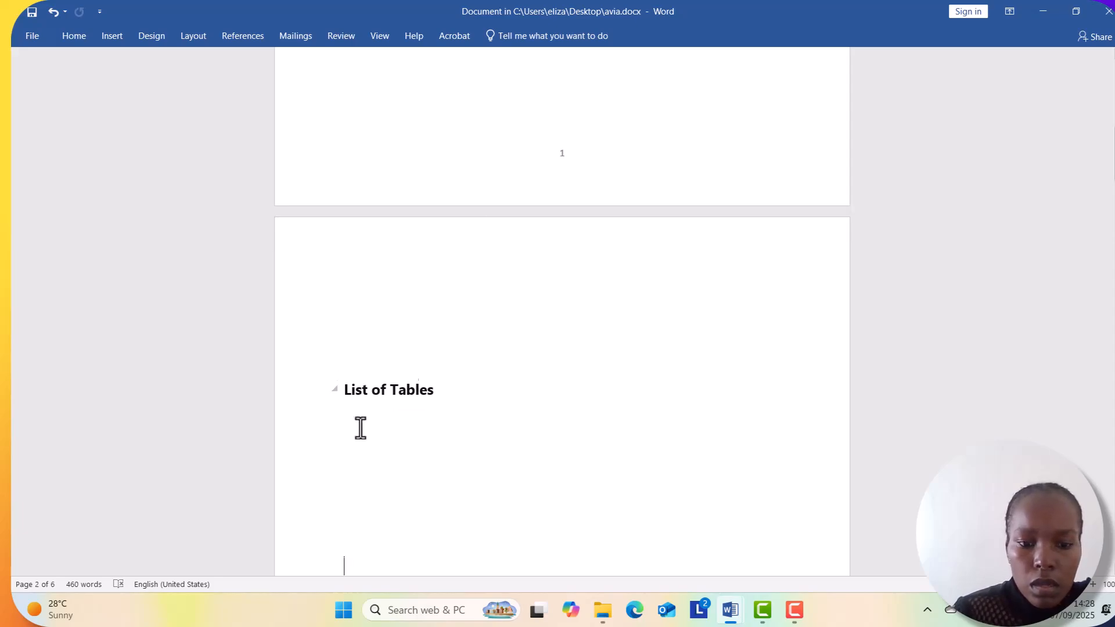
{"action": "key", "text": "Down"}
{"action": "key", "text": "Down"}
{"action": "key", "text": "Down"}
{"action": "key", "text": "Down"}
{"action": "key", "text": "Down"}
{"action": "key", "text": "Down"}
{"action": "key", "text": "Down"}
{"action": "key", "text": "Down"}
{"action": "key", "text": "Down"}
{"action": "key", "text": "Down"}
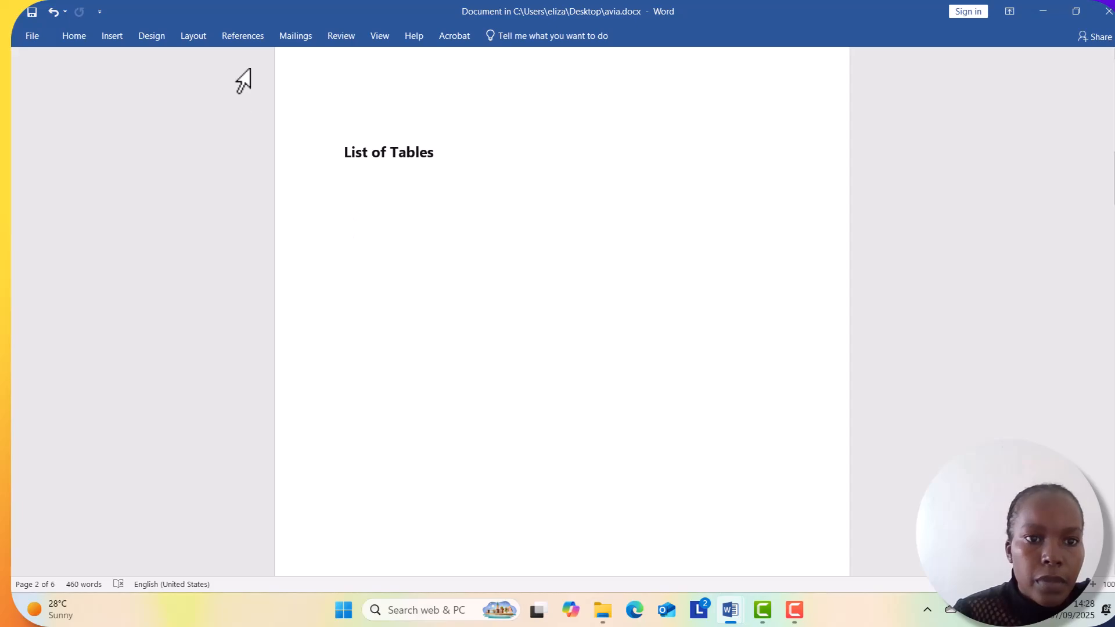
{"action": "left_click", "coordinate": [239, 36]}
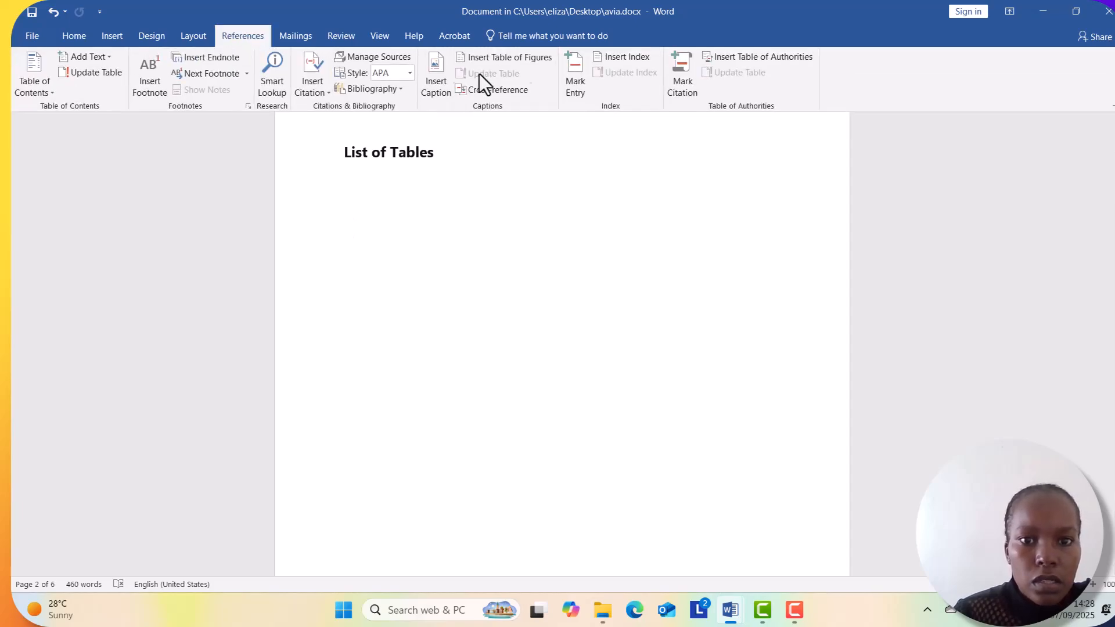
{"action": "left_click", "coordinate": [488, 62]}
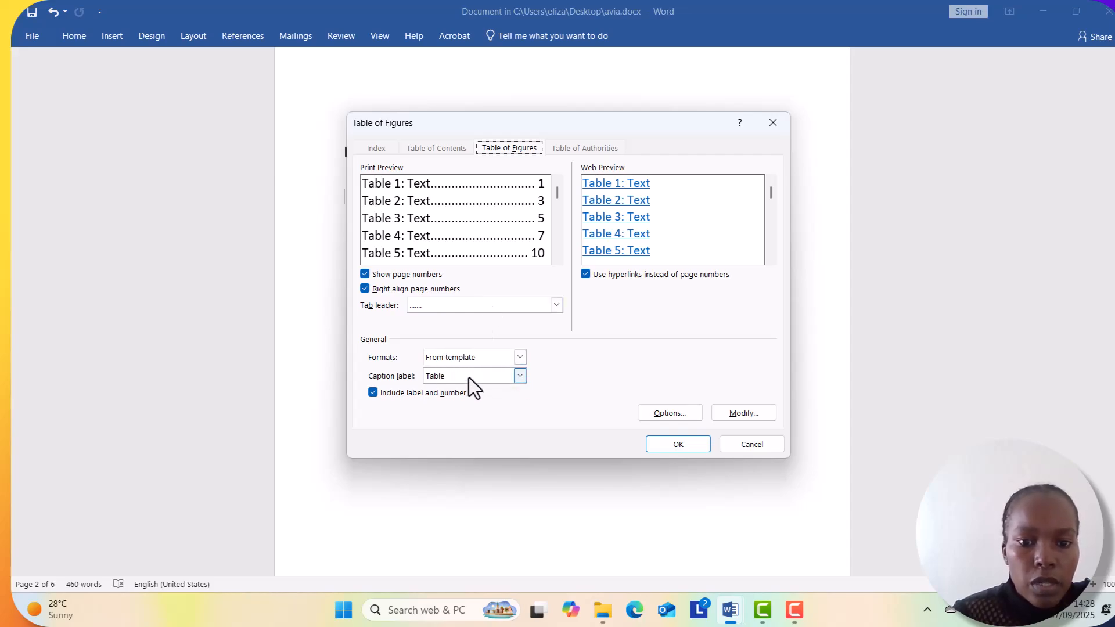
{"action": "left_click", "coordinate": [519, 376]}
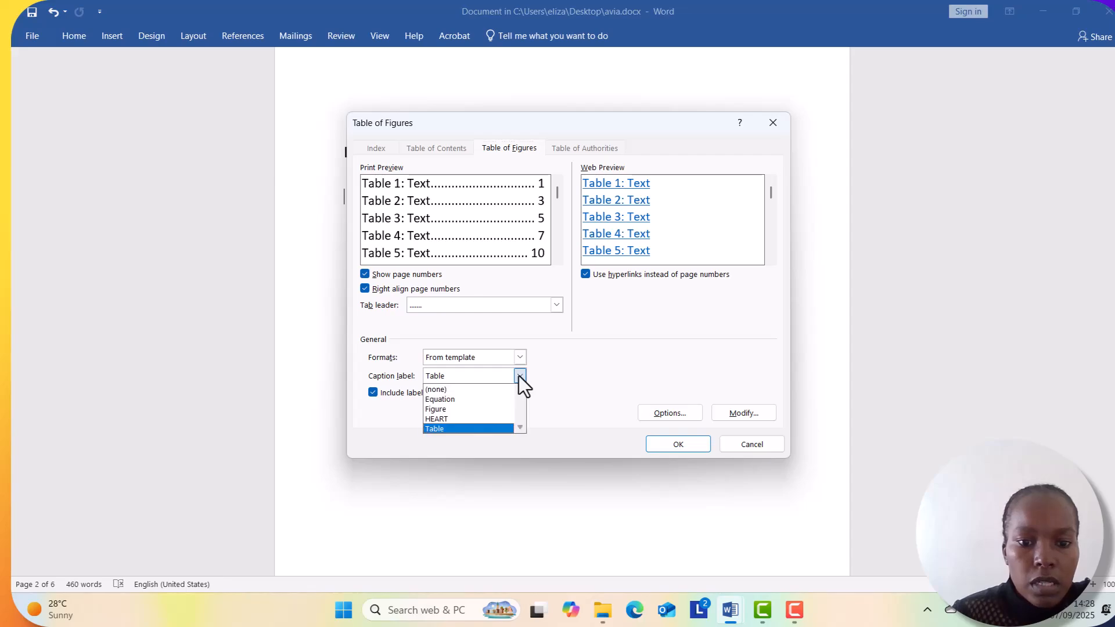
{"action": "left_click", "coordinate": [460, 429]}
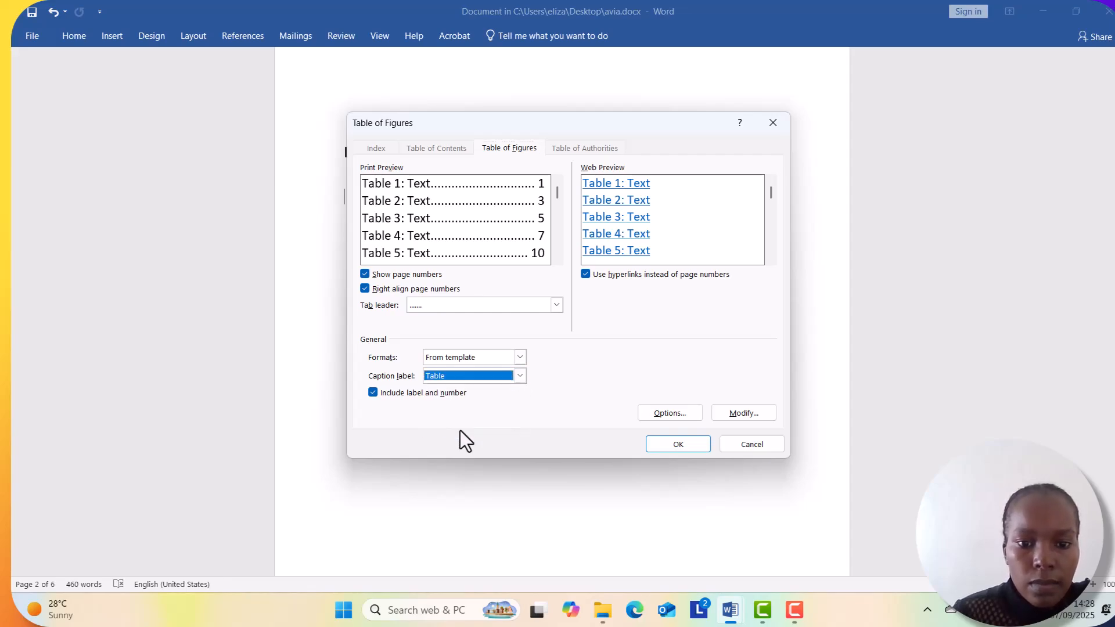
{"action": "left_click", "coordinate": [676, 444]}
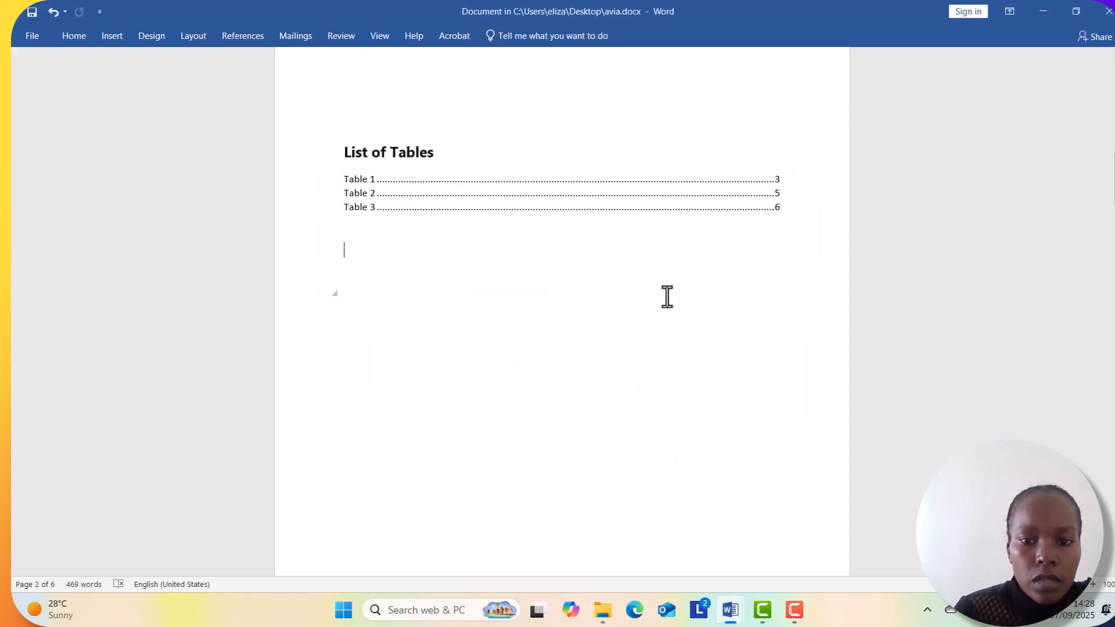
{"action": "key", "text": "Down"}
{"action": "key", "text": "Down"}
{"action": "key", "text": "Down"}
{"action": "key", "text": "Down"}
{"action": "key", "text": "Down"}
{"action": "key", "text": "Down"}
{"action": "key", "text": "Down"}
{"action": "key", "text": "Down"}
{"action": "key", "text": "Down"}
{"action": "key", "text": "Down"}
{"action": "key", "text": "Down"}
{"action": "key", "text": "Down"}
{"action": "key", "text": "Down"}
{"action": "key", "text": "Down"}
{"action": "key", "text": "Down"}
{"action": "key", "text": "Down"}
{"action": "key", "text": "Down"}
{"action": "key", "text": "Down"}
{"action": "key", "text": "Down"}
{"action": "key", "text": "Down"}
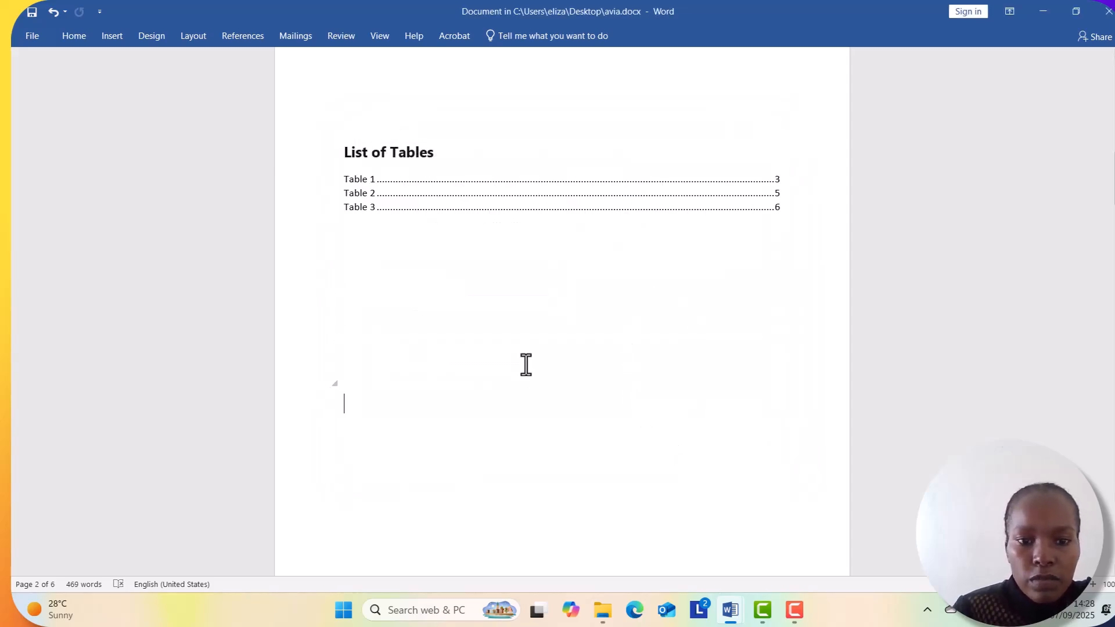
Step: Save a copy of the report to the Desktop as 1234 in the Word 97-2003 Document format
{"action": "left_click", "coordinate": [35, 34]}
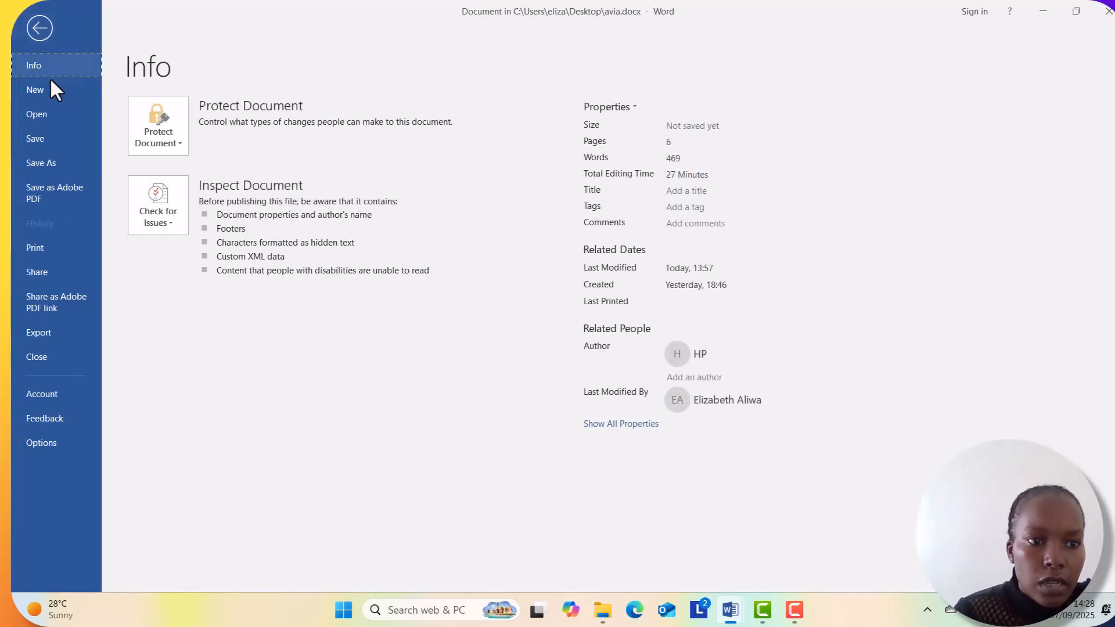
{"action": "left_click", "coordinate": [54, 162]}
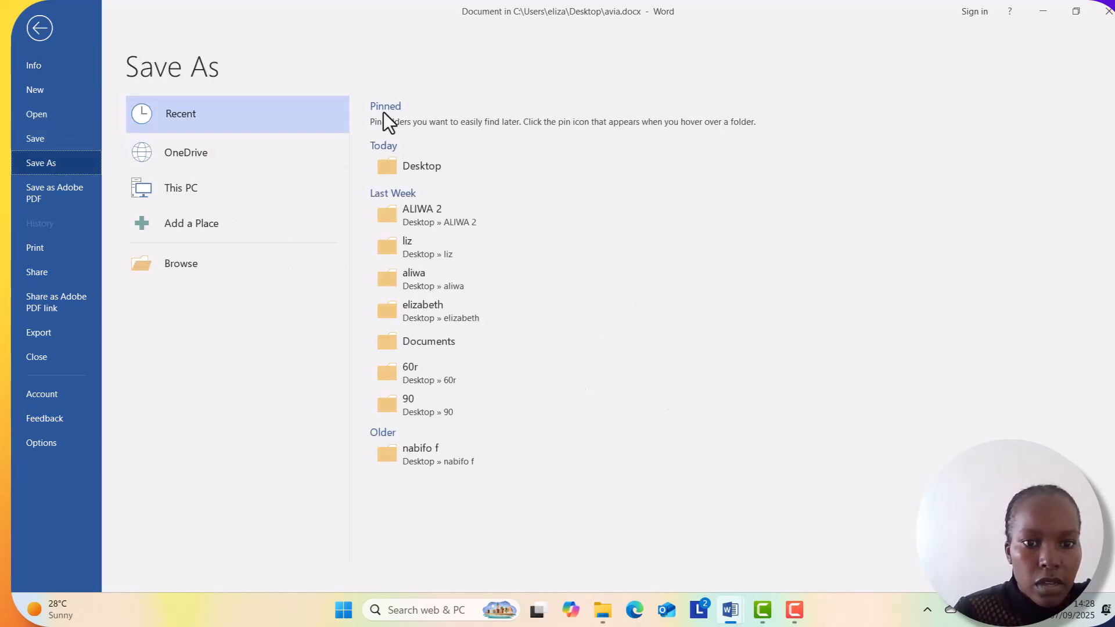
{"action": "left_click", "coordinate": [417, 166]}
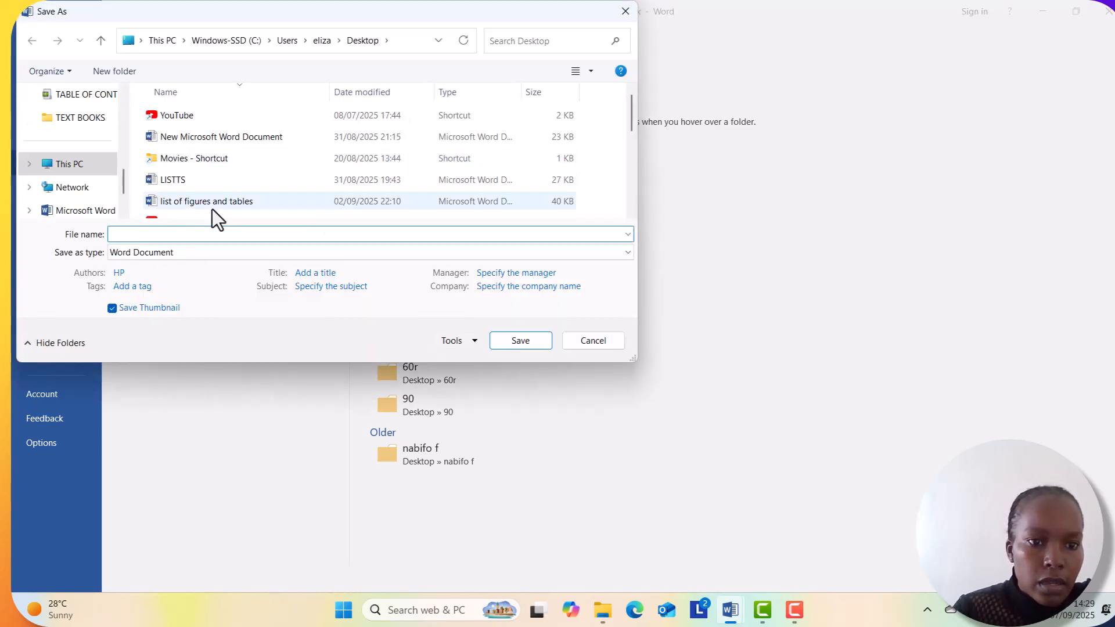
{"action": "left_click", "coordinate": [628, 234]}
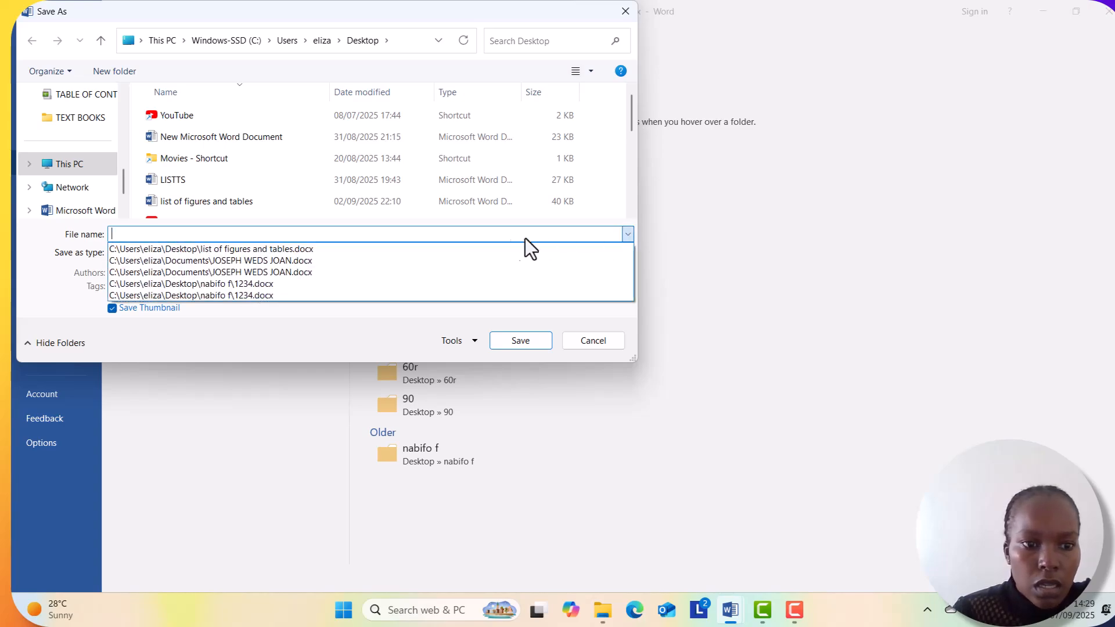
{"action": "left_click", "coordinate": [259, 231]}
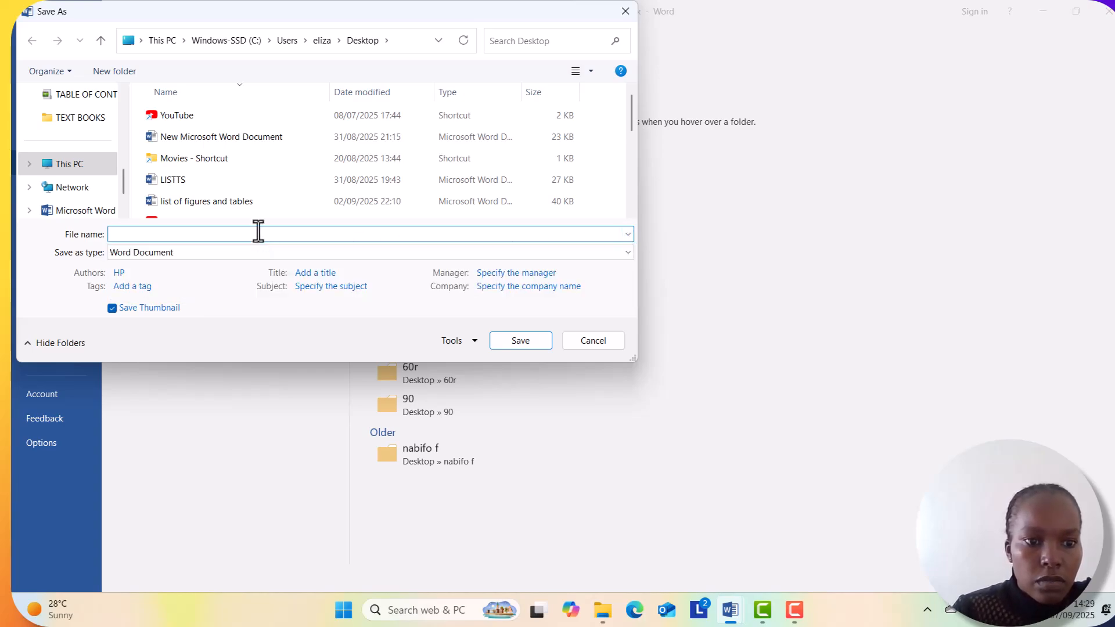
{"action": "type", "text": "1234"}
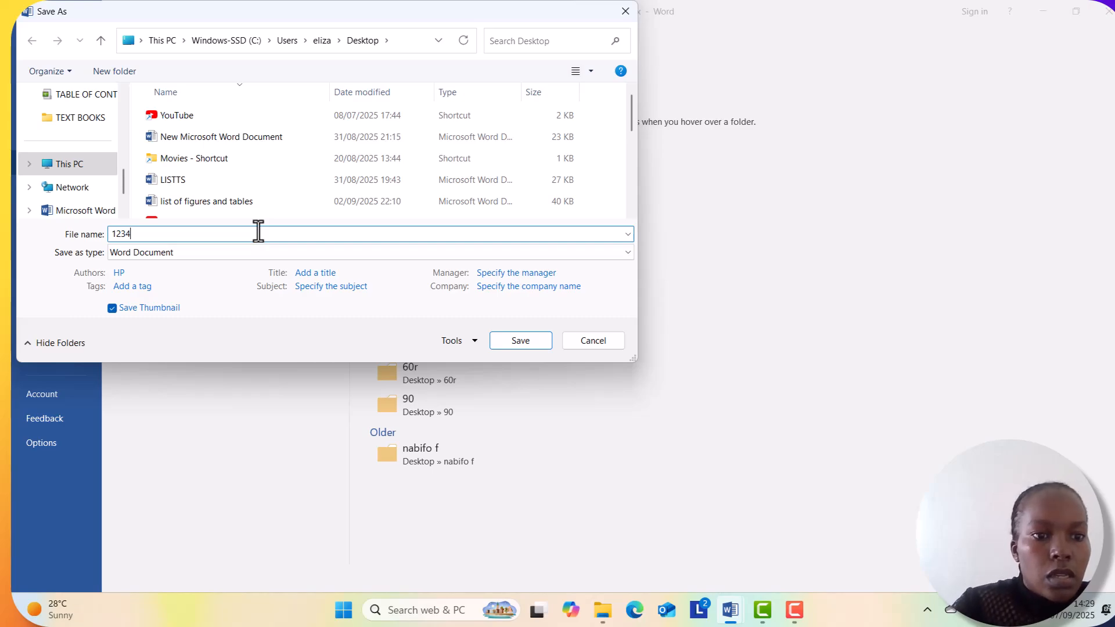
{"action": "left_click", "coordinate": [177, 259]}
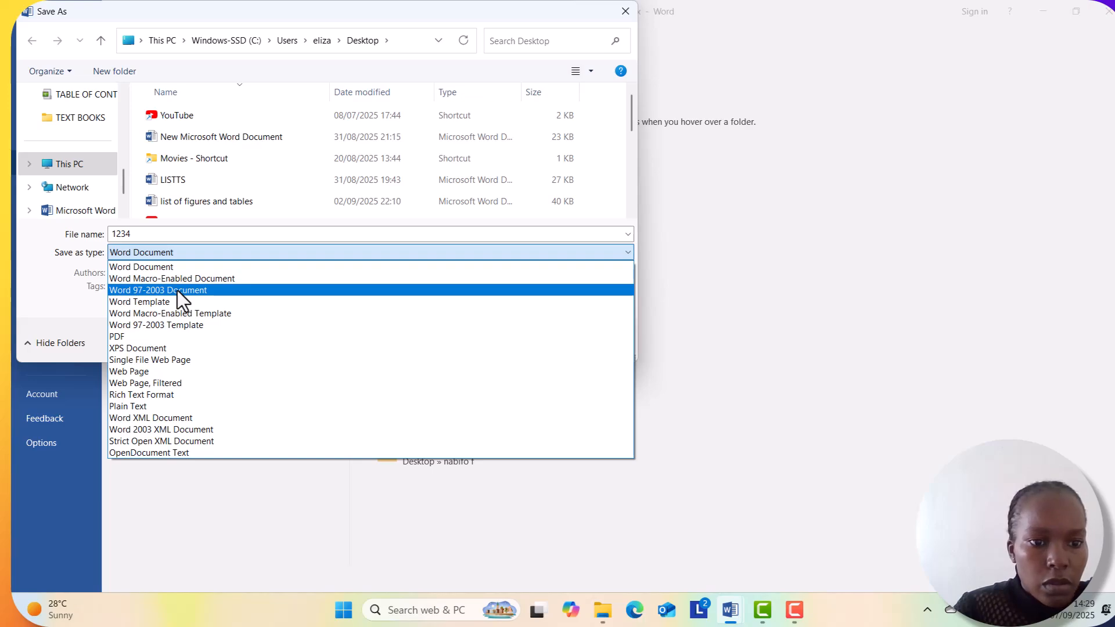
{"action": "left_click", "coordinate": [177, 290]}
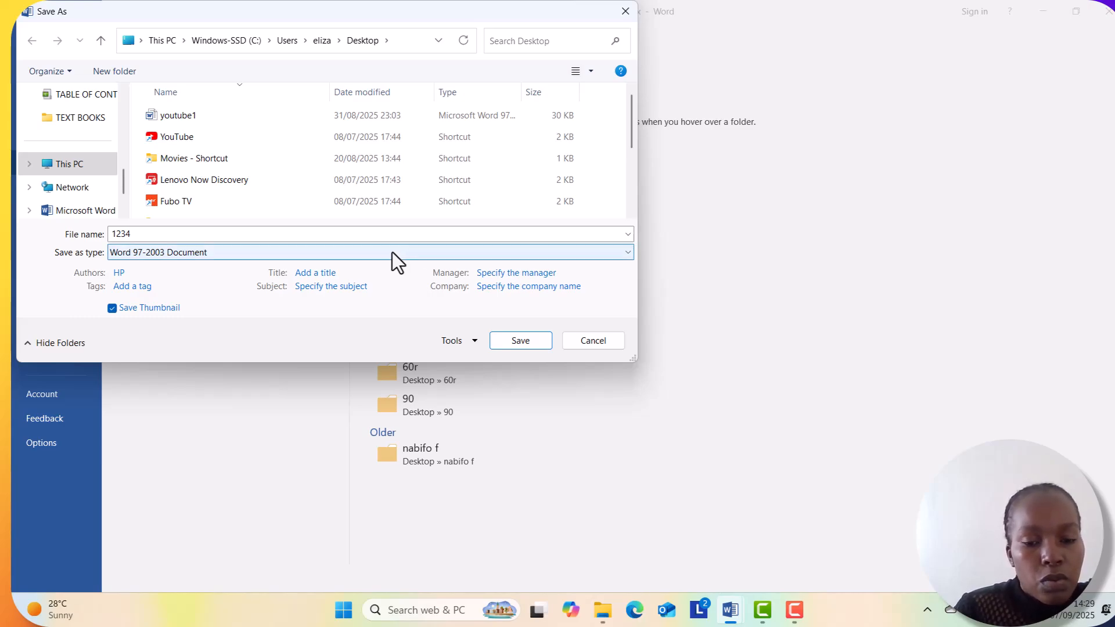
{"action": "left_click", "coordinate": [521, 340]}
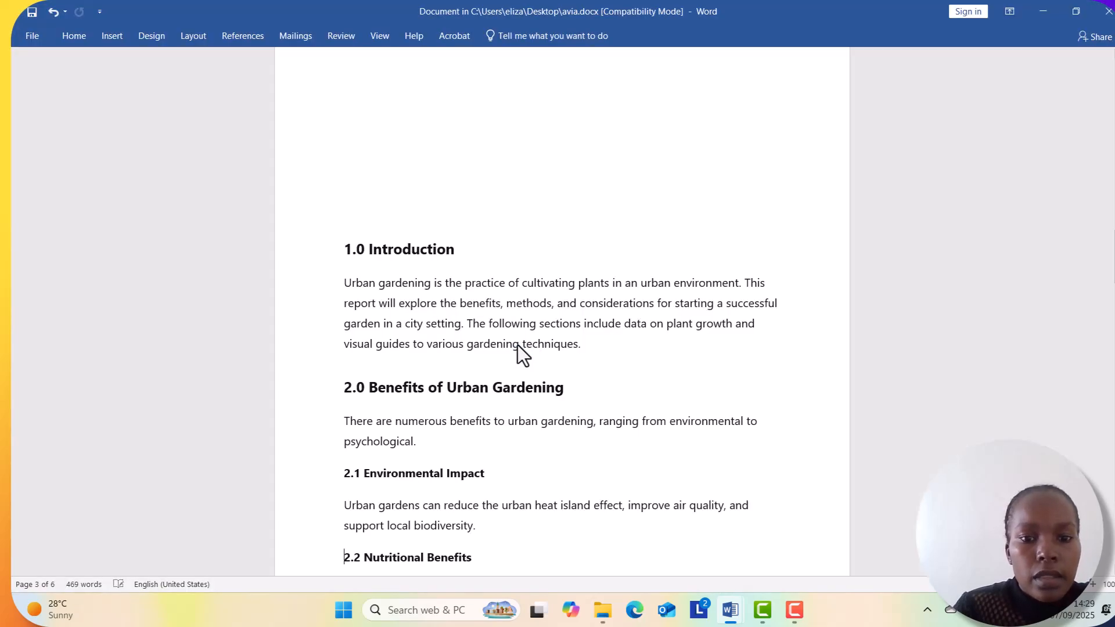
{"action": "scroll", "coordinate": [536, 398], "scroll_direction": "down", "scroll_amount": 15}
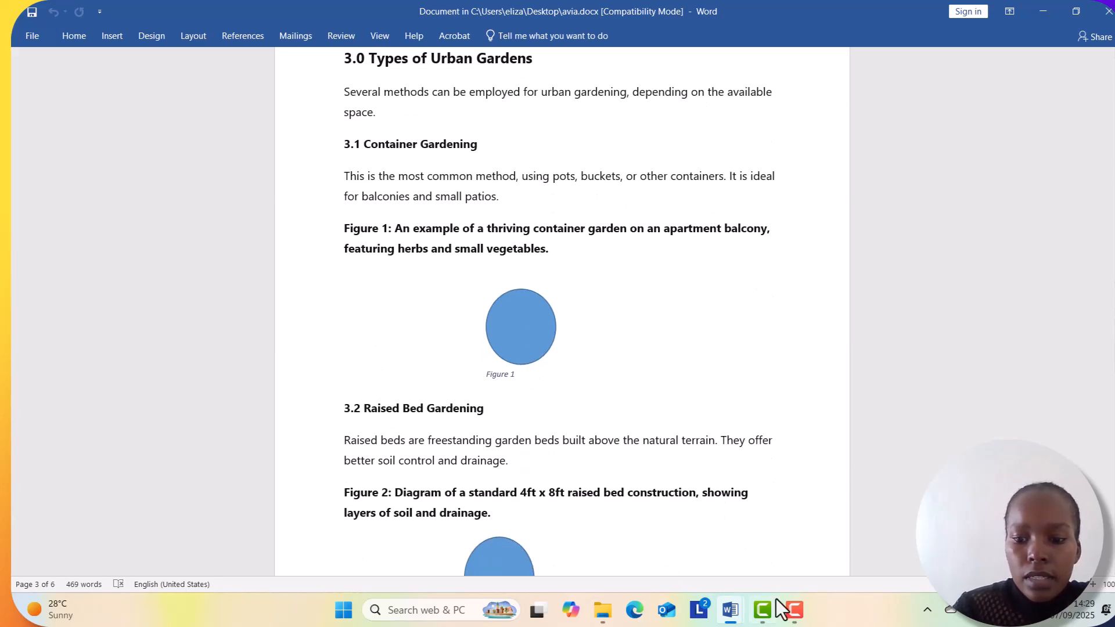
{"action": "left_click", "coordinate": [793, 610]}
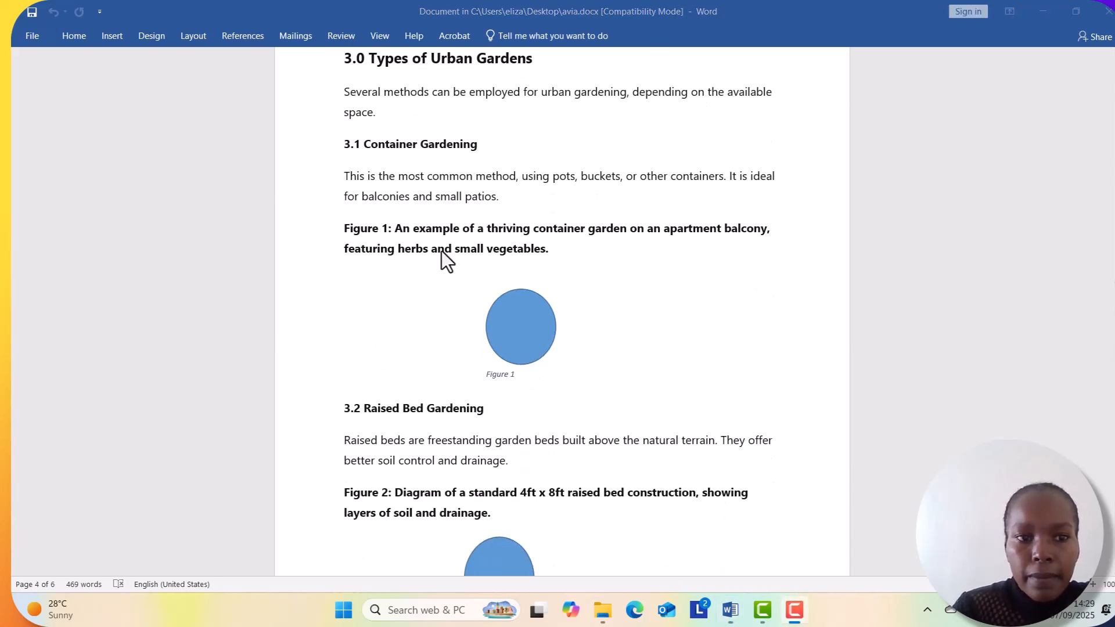